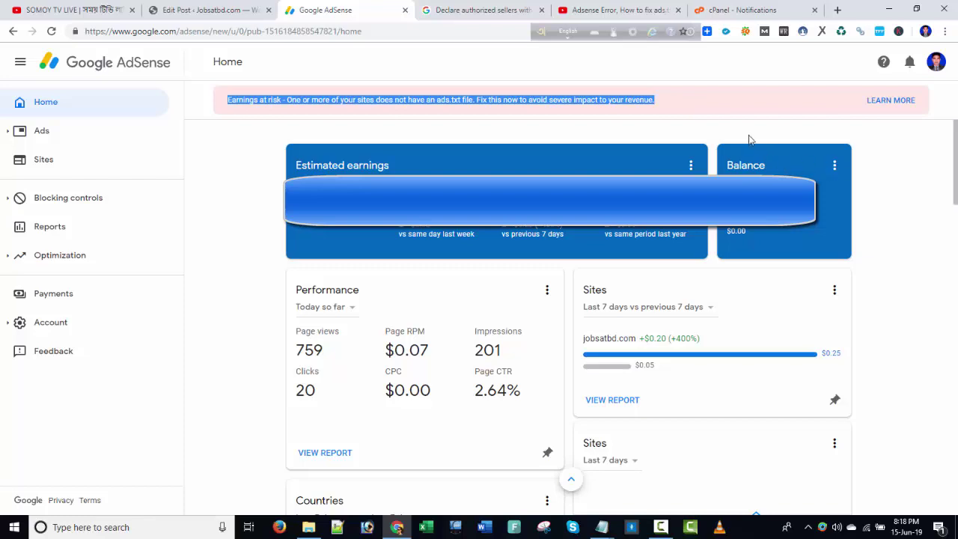
Step: Open the help article about the missing ads.txt warning and copy the sample google.com publisher line from its instructions
click(875, 100)
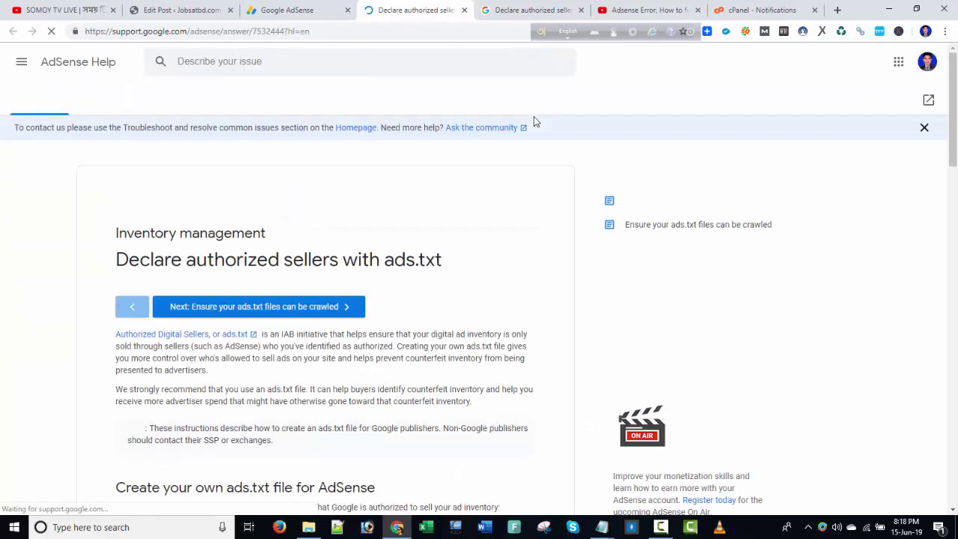
scroll(399, 254, down, 2)
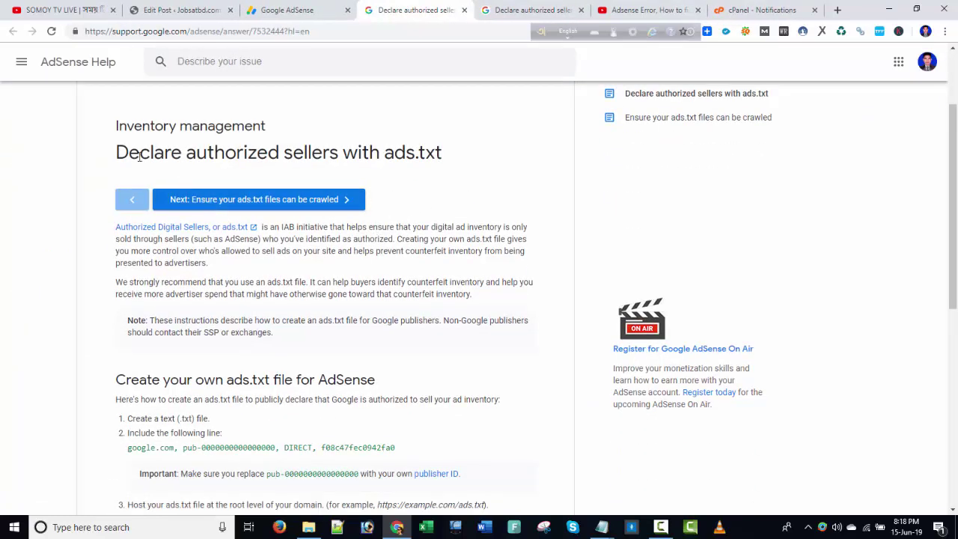
drag(118, 153, 462, 163)
scroll(310, 214, down, 3)
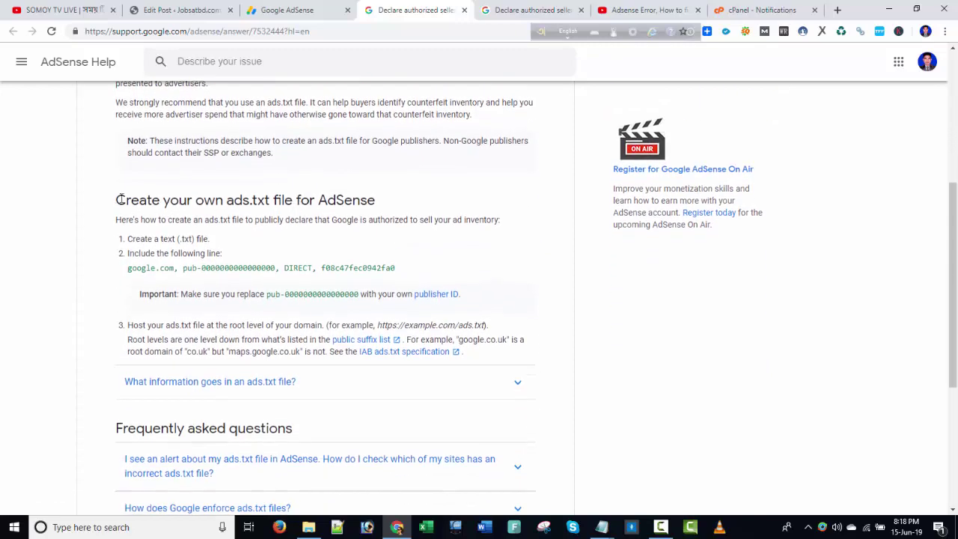
drag(120, 199, 374, 201)
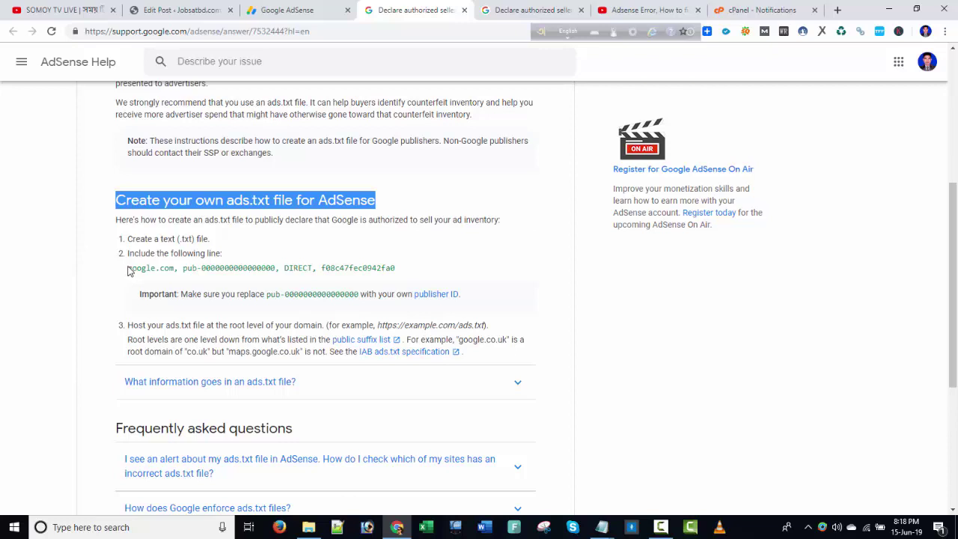
drag(128, 267, 413, 273)
key(ctrl+c)
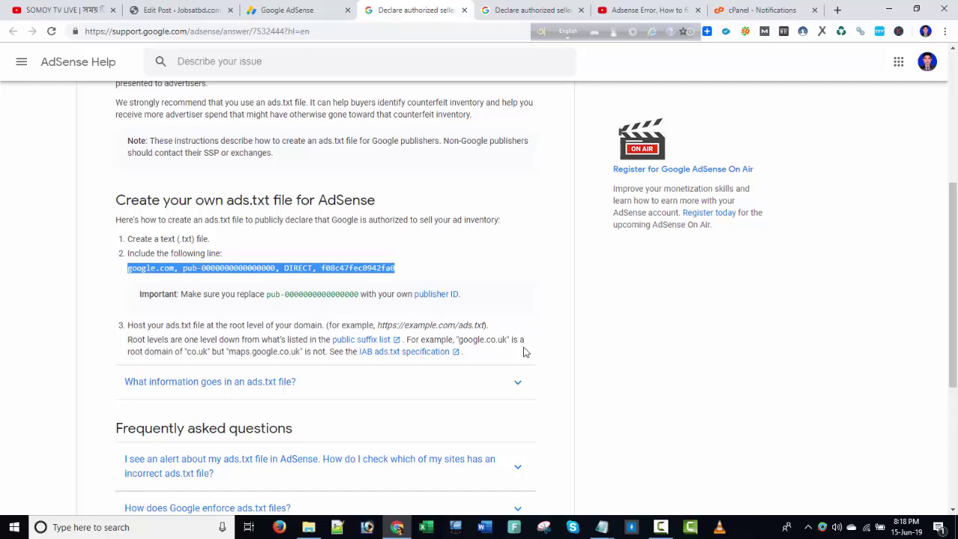
Step: Close the open Notepad windows and show the desktop
click(601, 526)
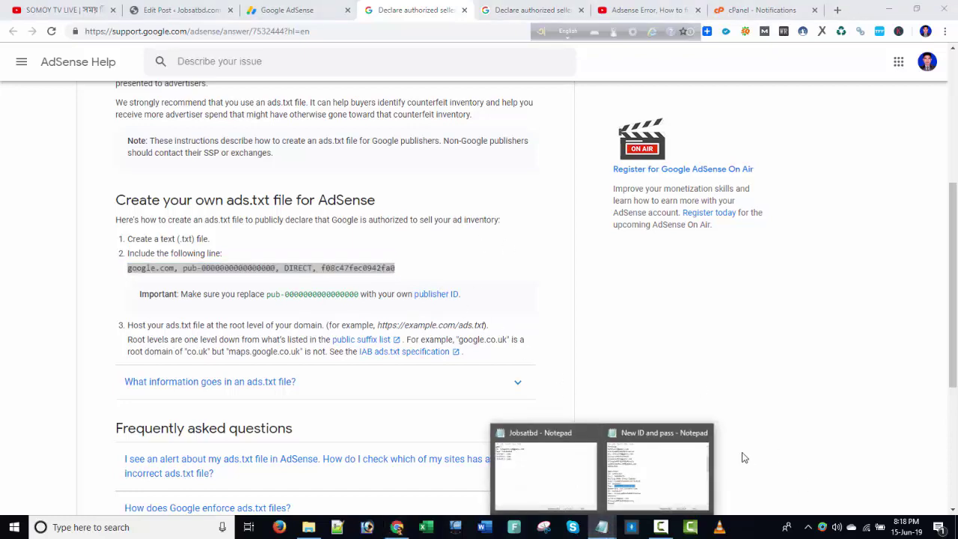
click(703, 433)
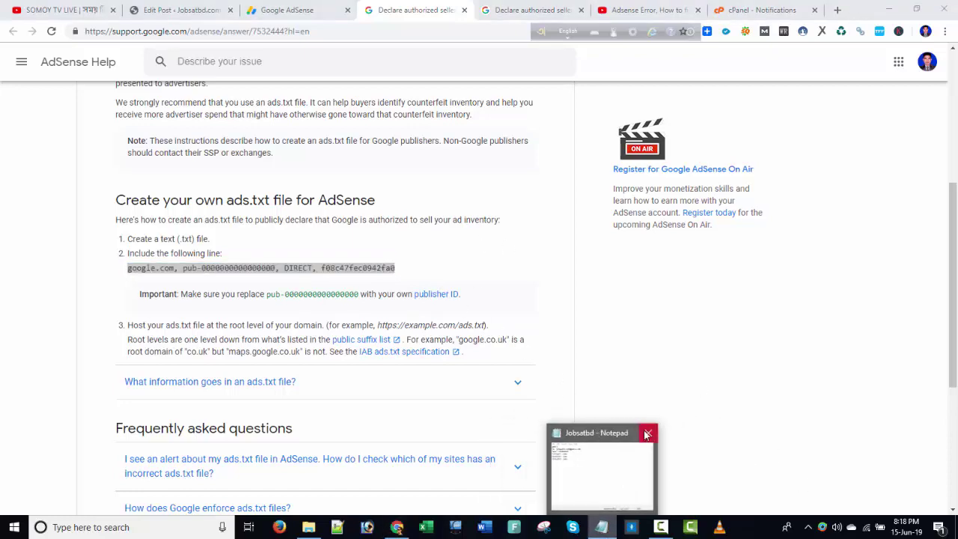
key(super+d)
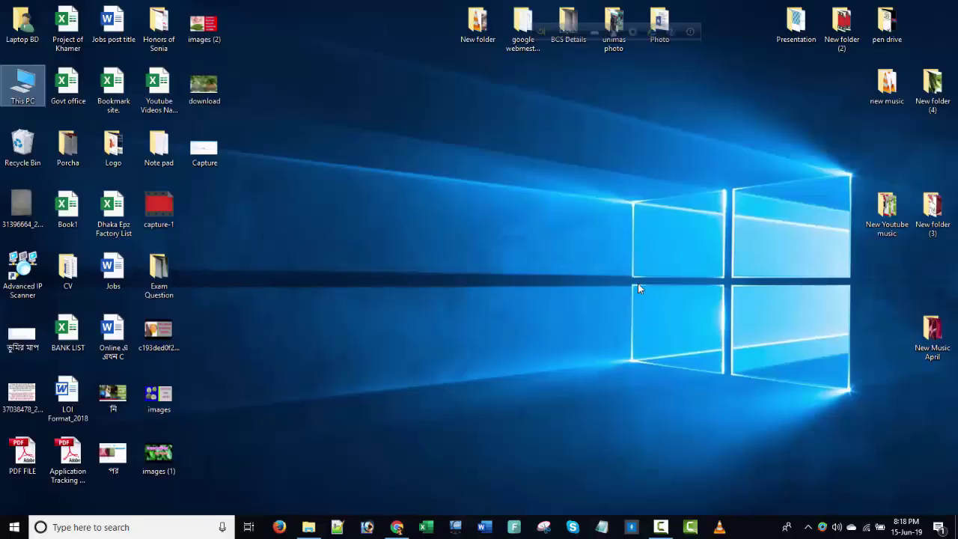
Step: Create a new text document on the desktop and name it Ads.txt
right_click(485, 211)
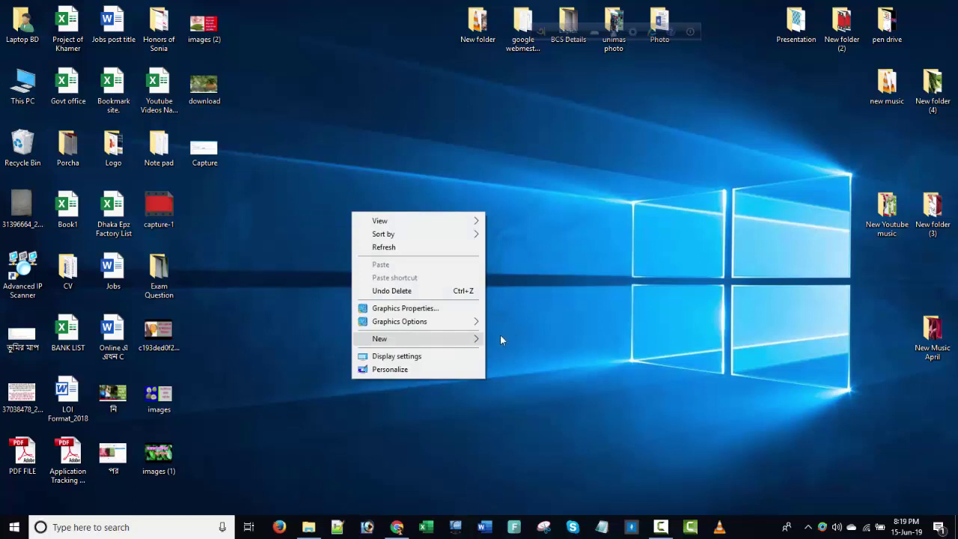
click(461, 342)
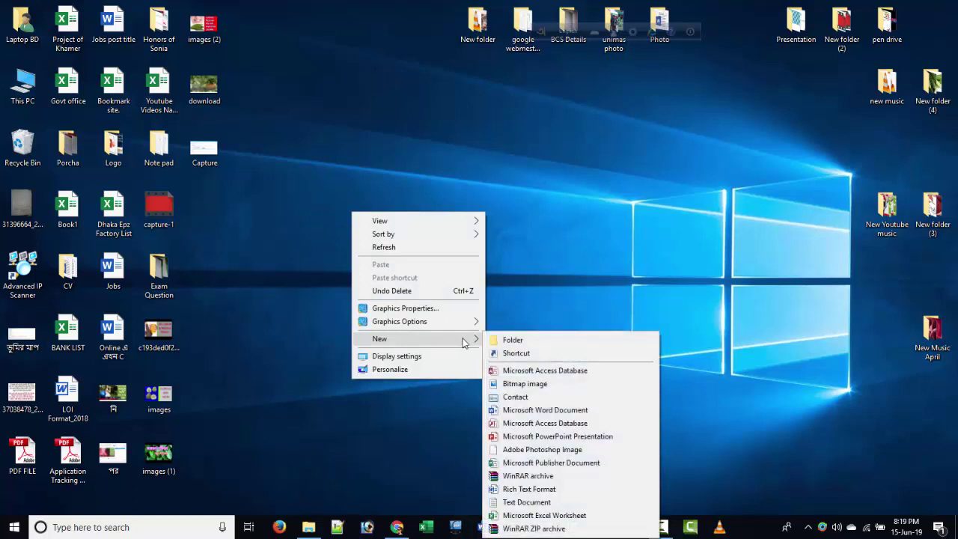
click(526, 502)
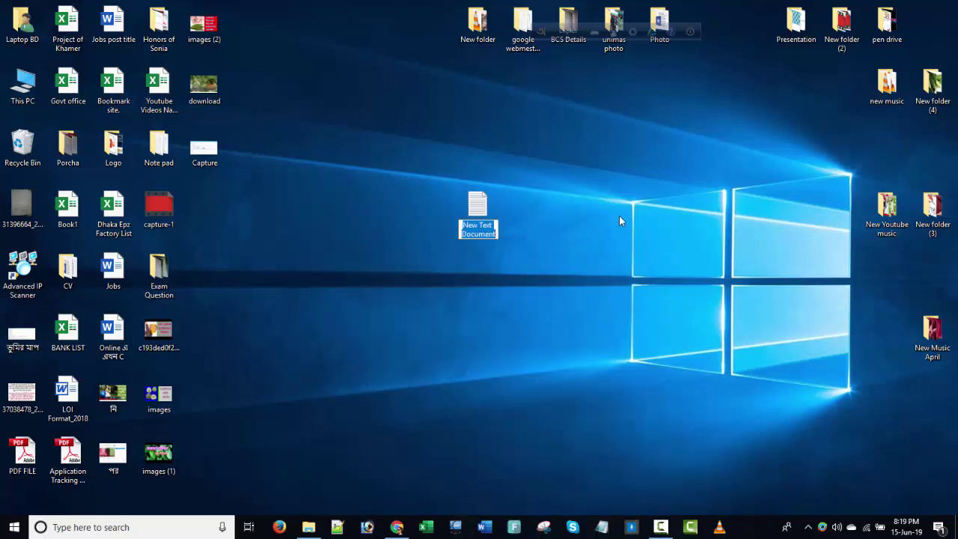
text(A)
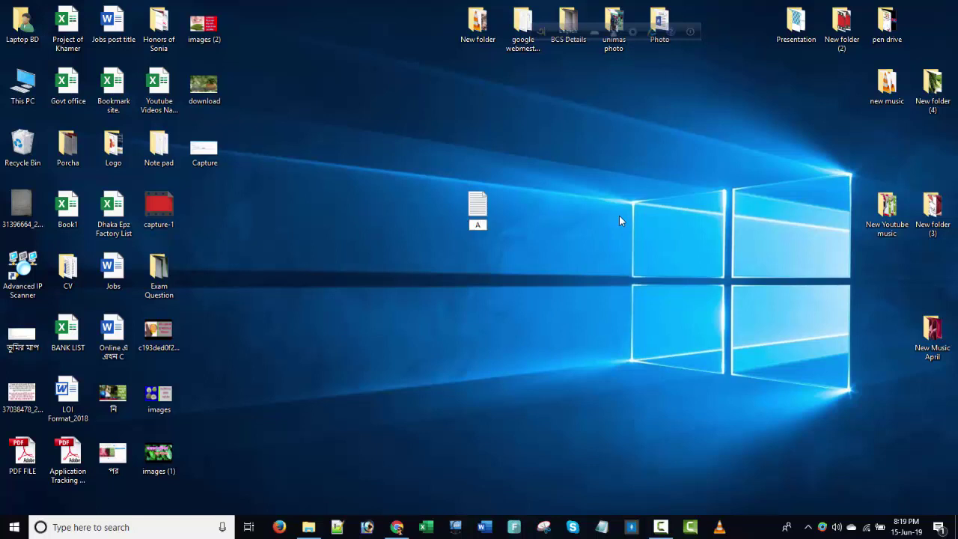
text(ds.txt)
key(Return)
double_click(487, 213)
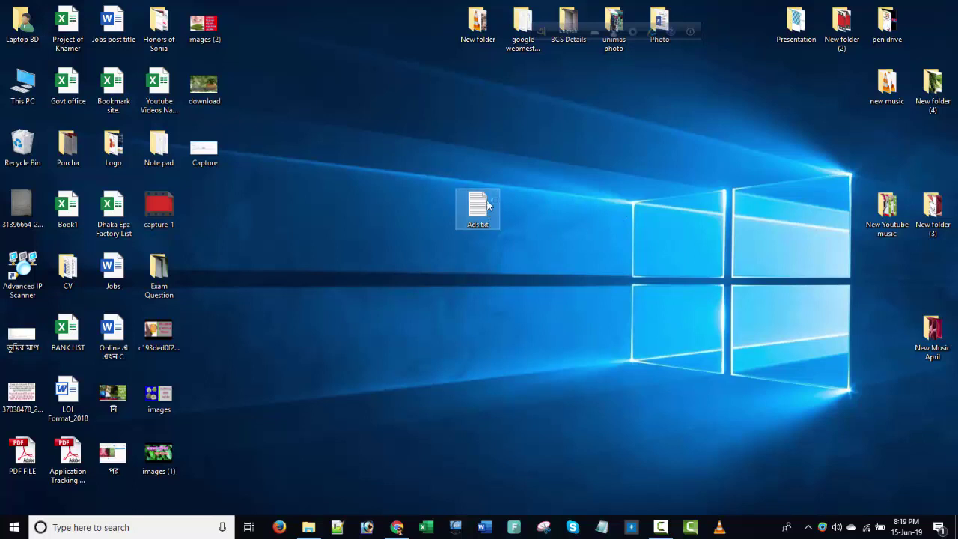
key(ctrl+v)
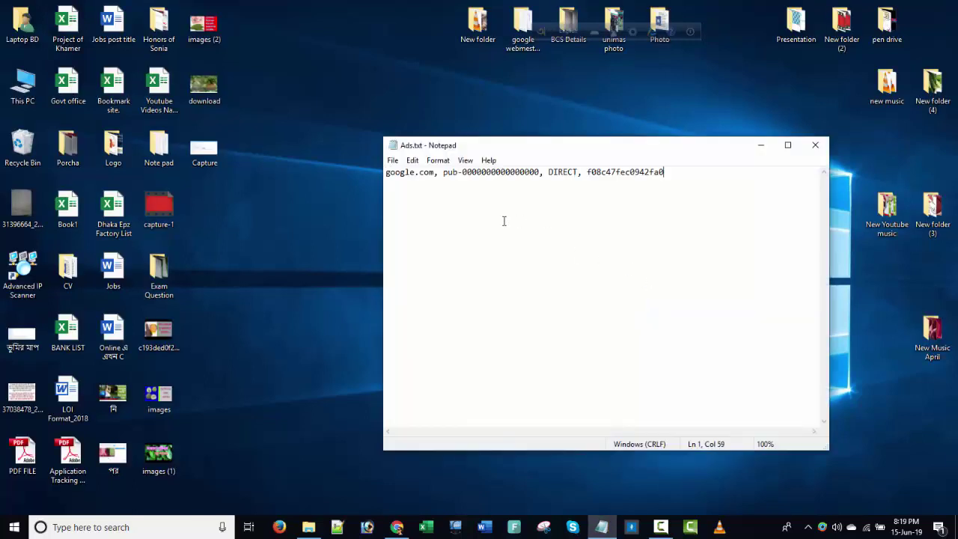
drag(539, 173, 443, 173)
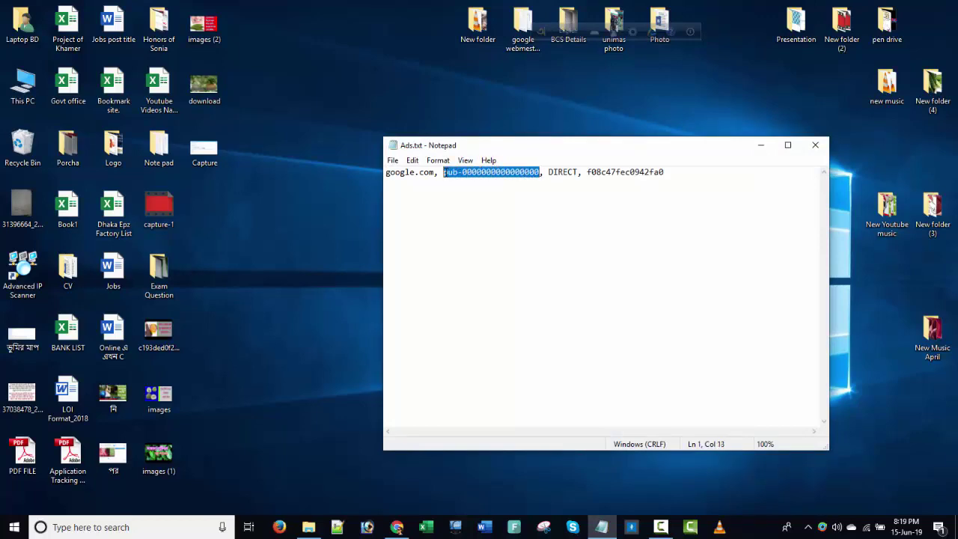
Step: Switch to AdSense in the browser, open the account information page and copy the publisher ID
click(396, 526)
scroll(430, 160, up, 4)
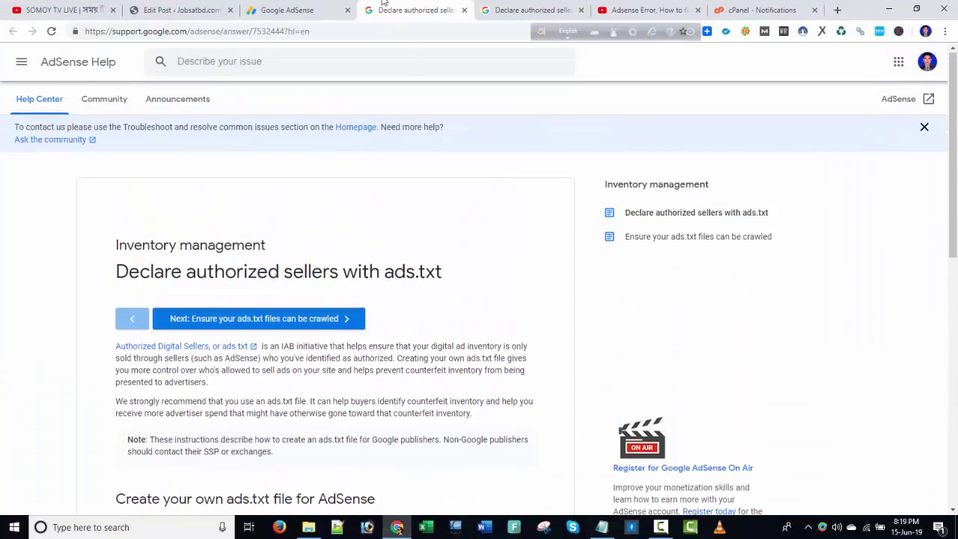
click(292, 10)
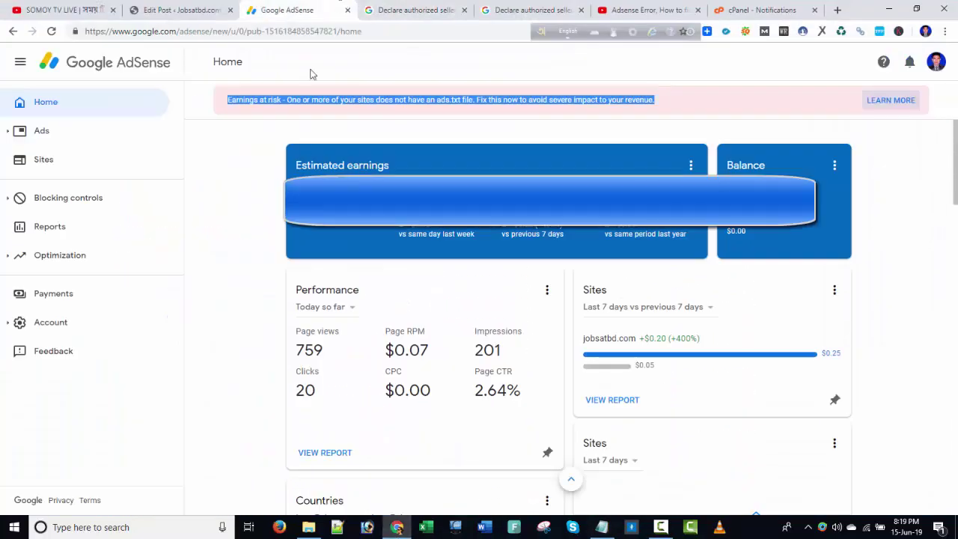
click(63, 323)
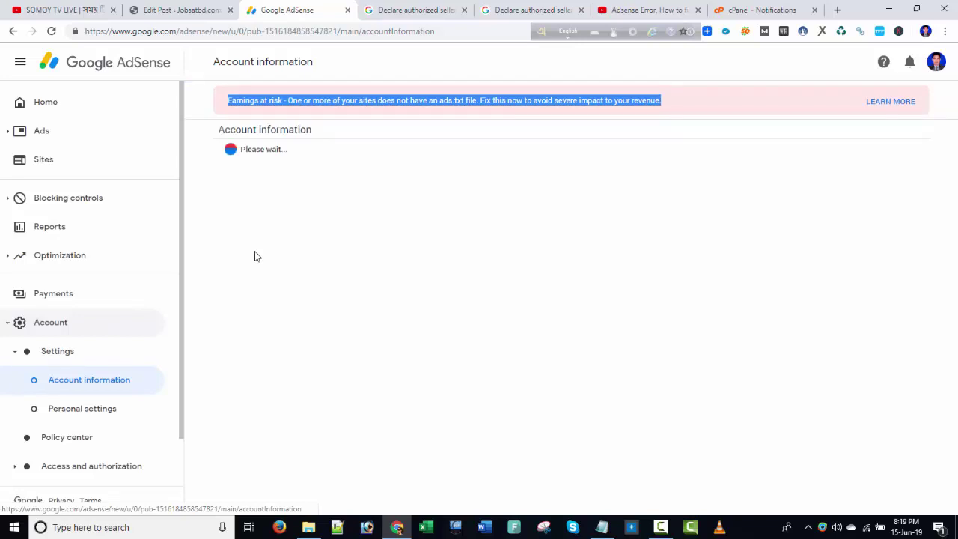
double_click(376, 157)
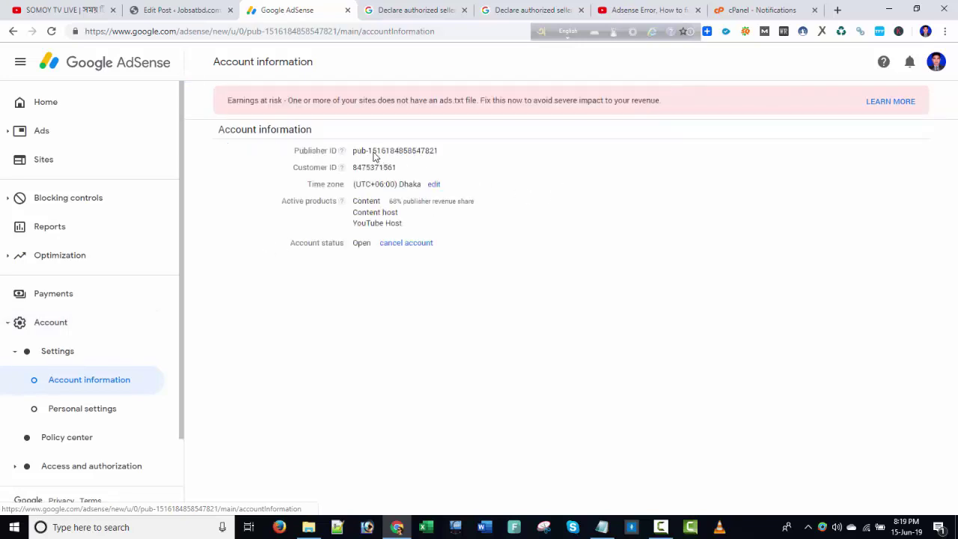
click(445, 158)
drag(444, 158, 352, 155)
key(ctrl+c)
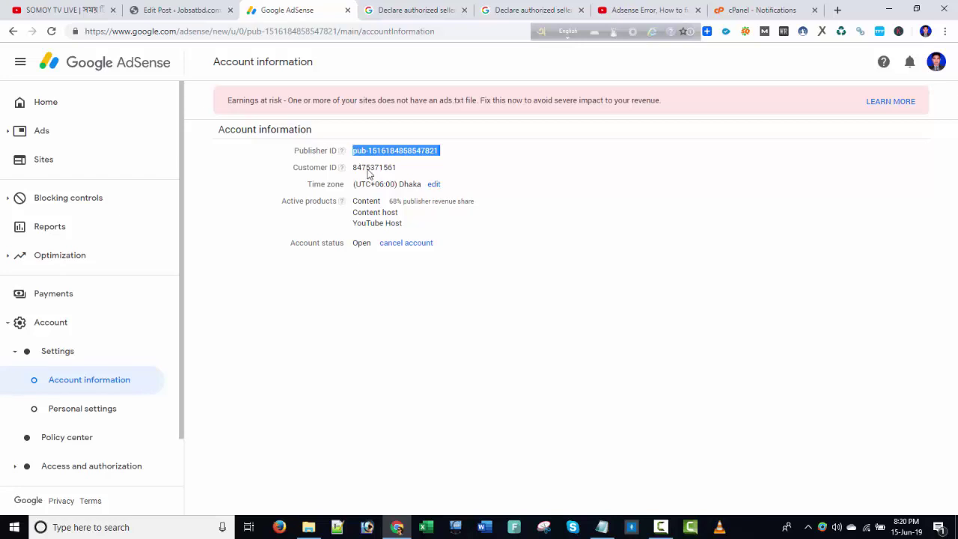
Step: Try to replace the placeholder publisher ID in Ads.txt with the copied one, undoing the first paste and repeating it
click(601, 526)
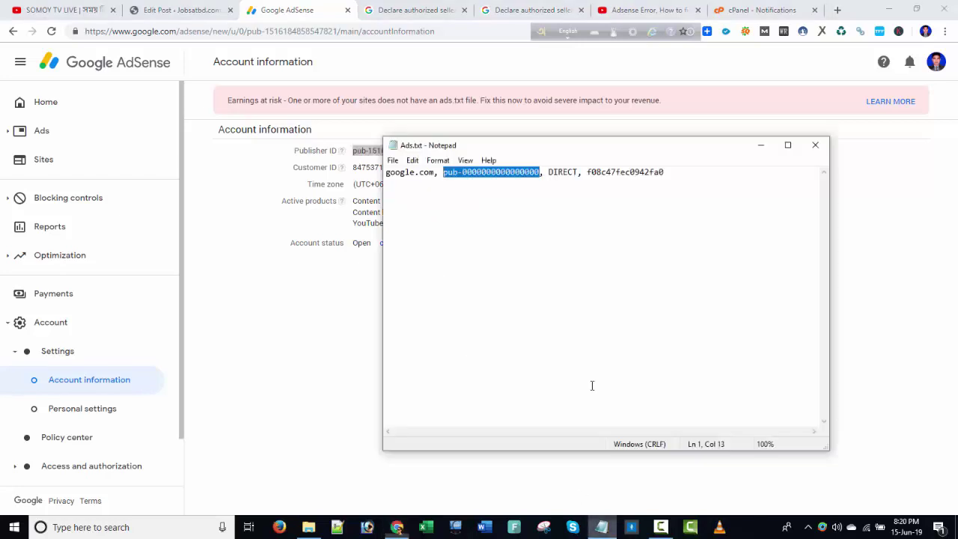
key(ctrl+v)
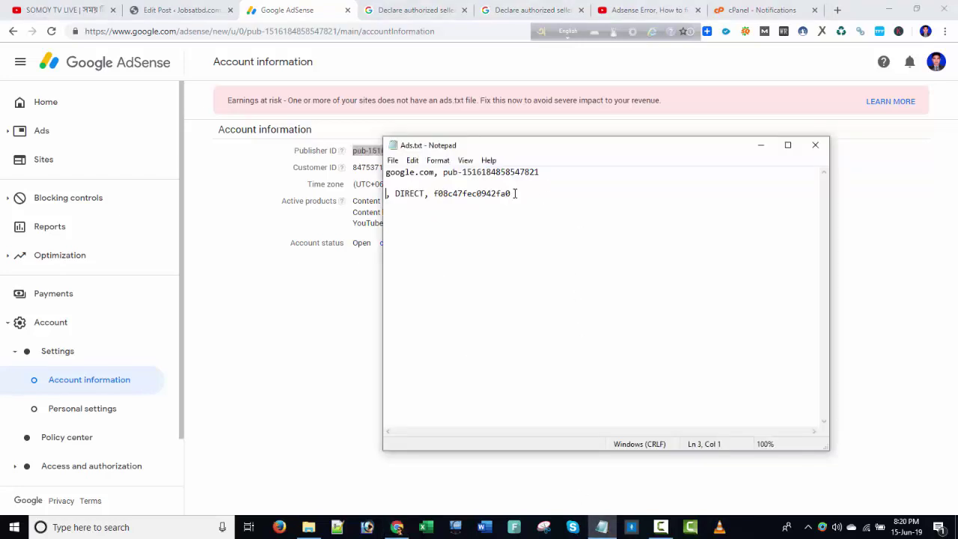
key(ctrl+z)
click(516, 192)
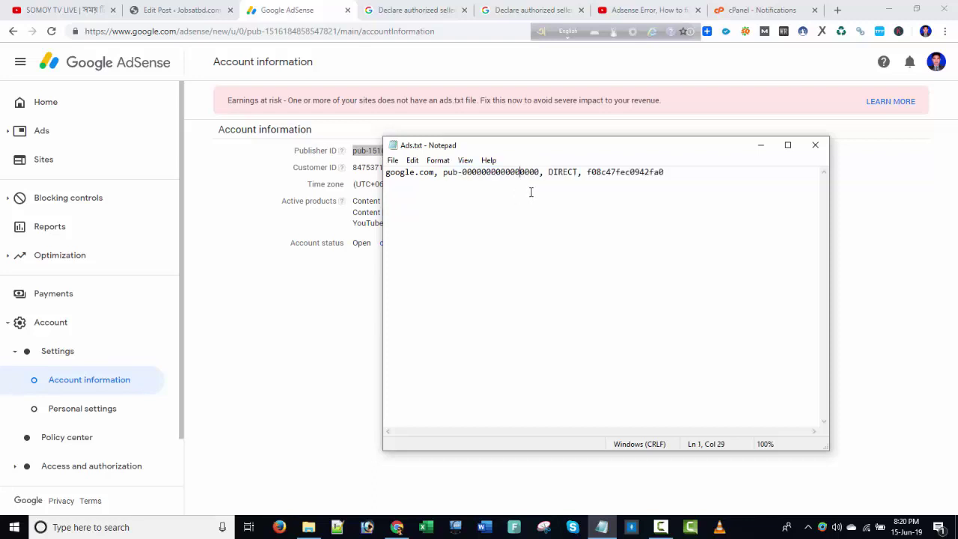
drag(541, 172, 441, 176)
key(ctrl+v)
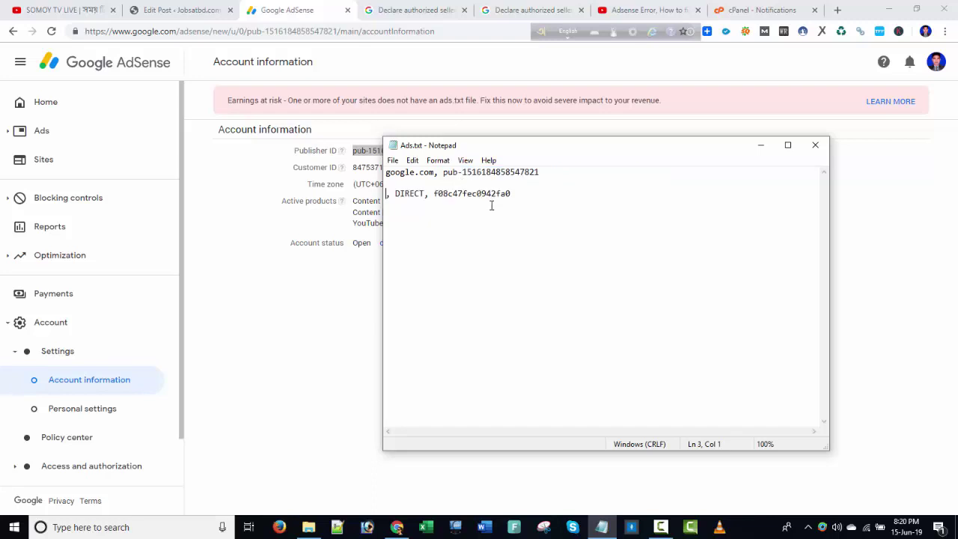
Step: Try to remove the extra line breaks between the publisher ID and DIRECT in Ads.txt
key(BackSpace)
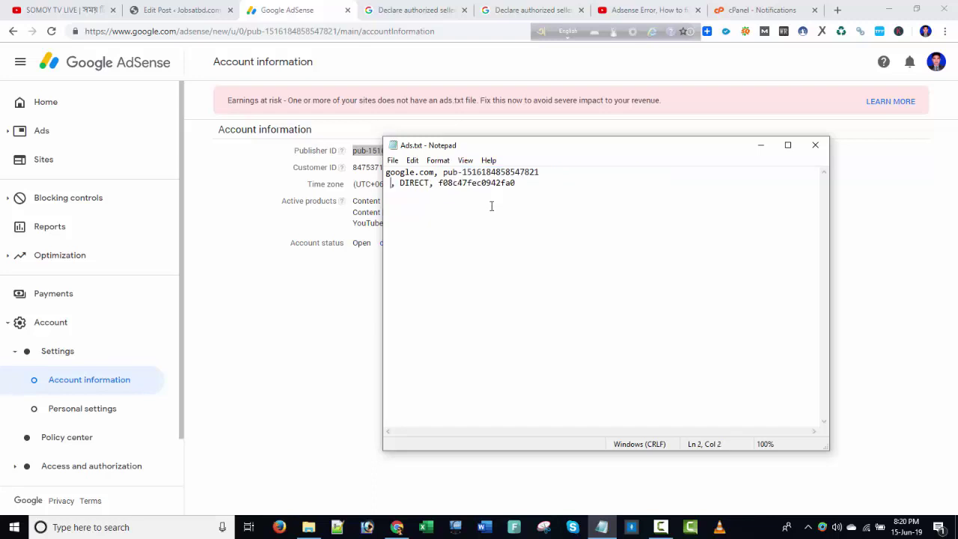
key(Return)
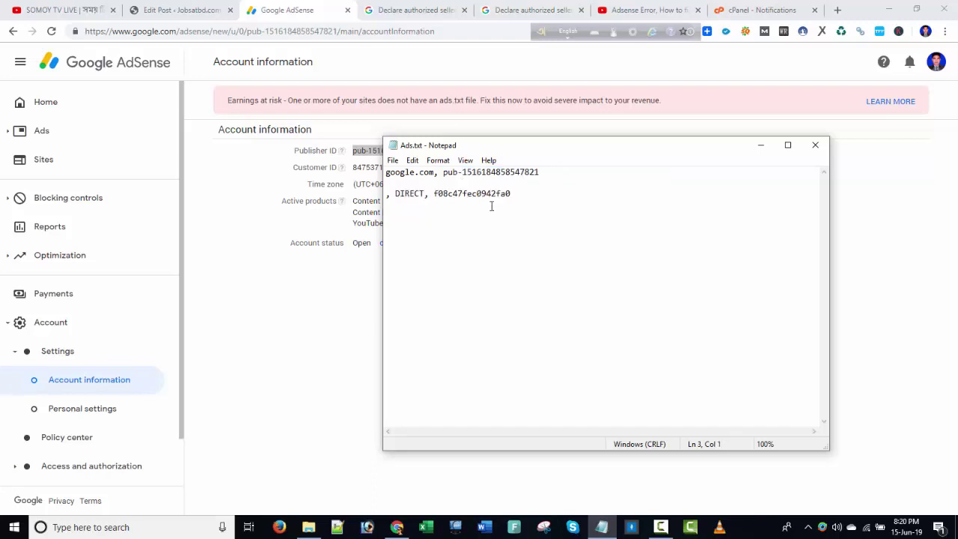
key(BackSpace)
key(Return)
key(BackSpace)
key(Return)
key(BackSpace)
key(Return)
Step: Clear all text from Ads.txt and paste the sample publisher line into it, copied again from the help article
key(ctrl+a)
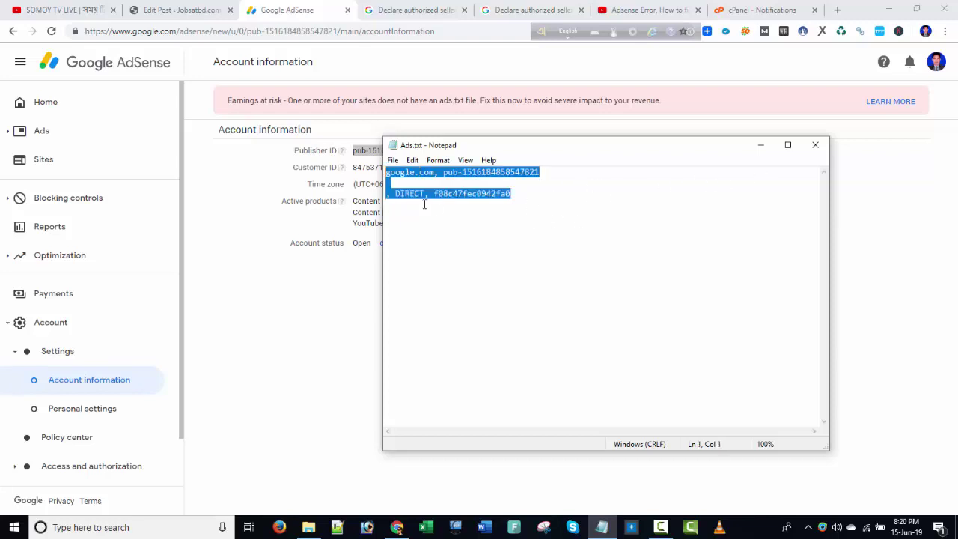
key(Delete)
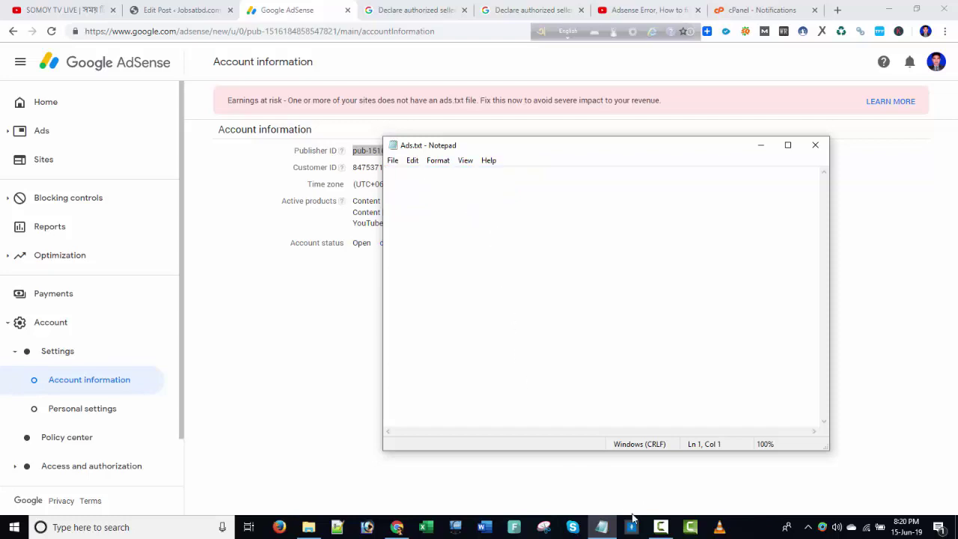
click(441, 6)
scroll(370, 242, down, 4)
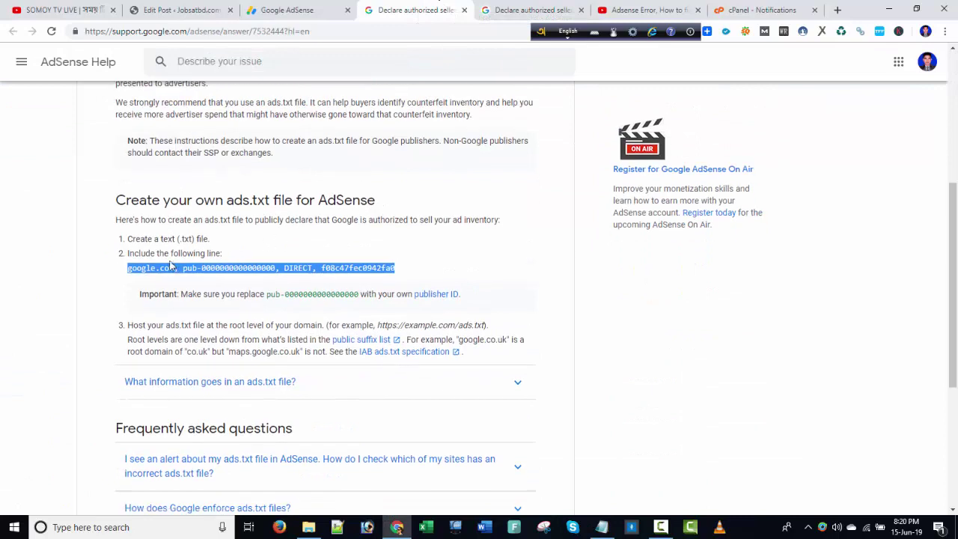
right_click(178, 265)
click(224, 273)
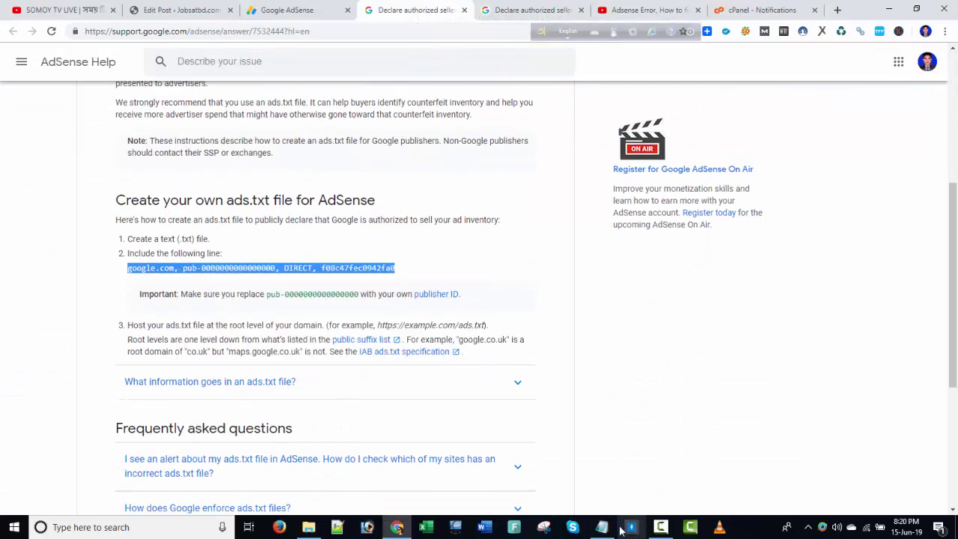
click(602, 527)
key(ctrl+v)
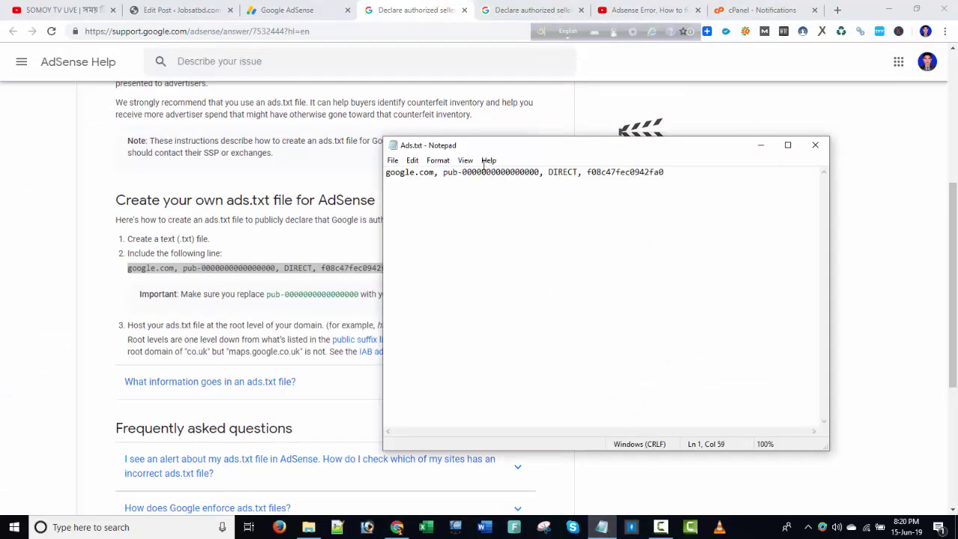
Step: Switch to the AdSense account information page and copy the publisher ID again
click(320, 10)
click(440, 165)
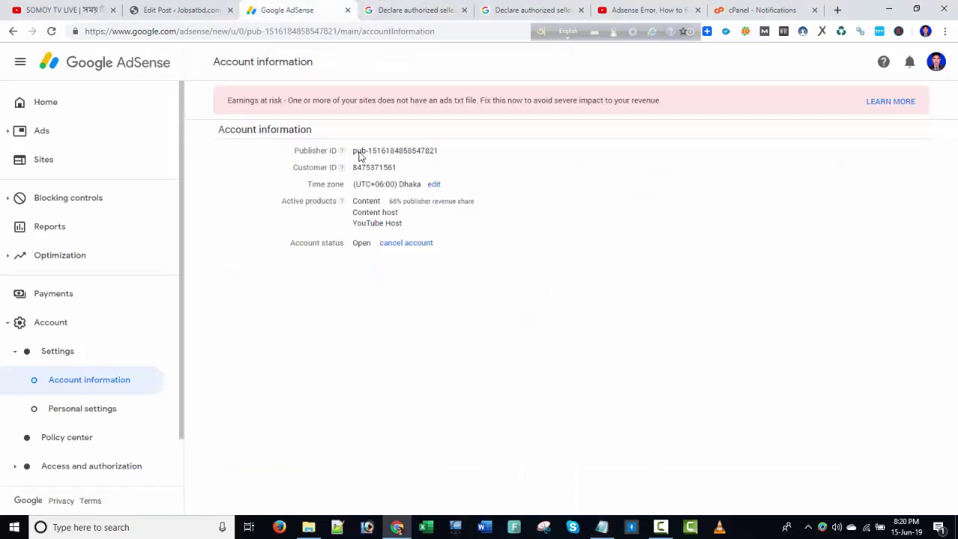
drag(392, 154, 436, 149)
click(439, 154)
triple_click(378, 152)
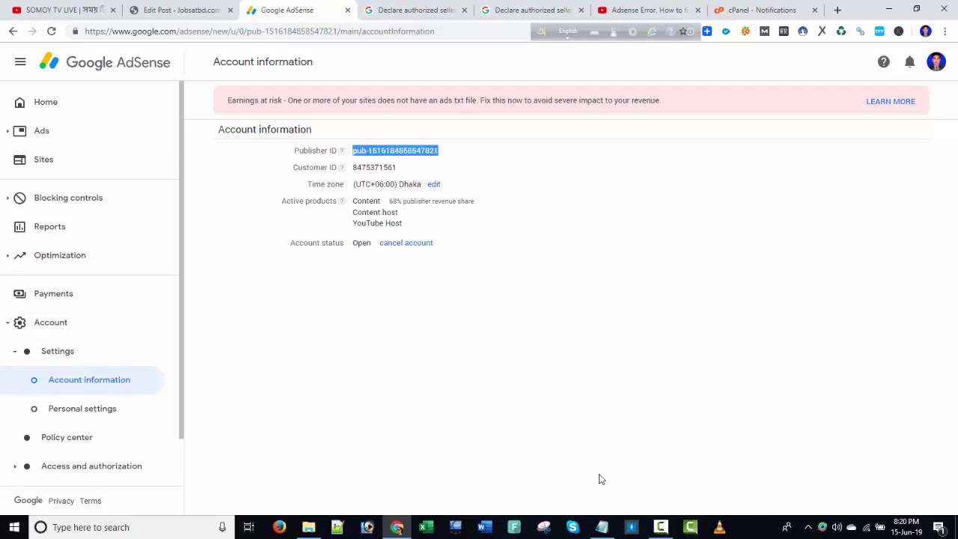
Step: Replace the placeholder publisher ID in Ads.txt with the copied one and remove the line break before the comma and DIRECT
click(601, 526)
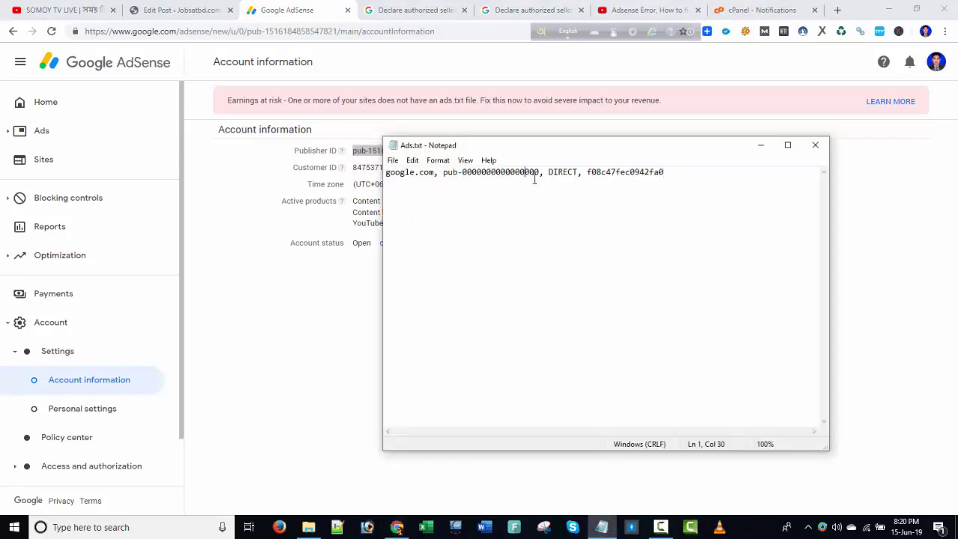
drag(540, 172, 444, 173)
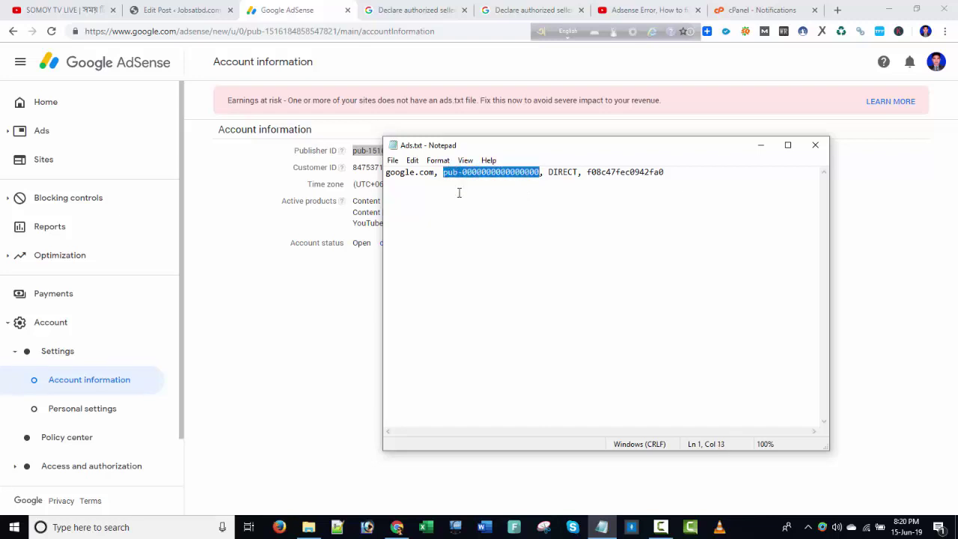
key(ctrl+v)
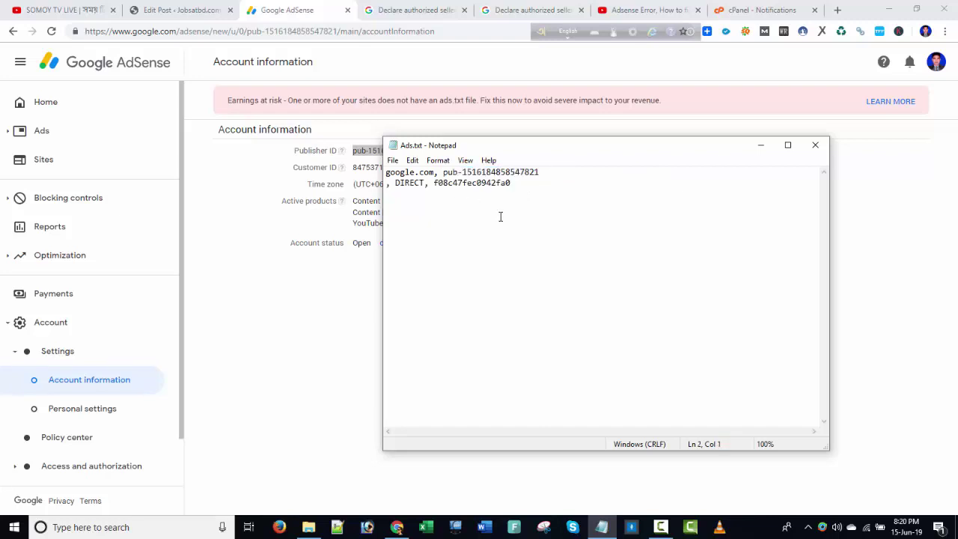
key(BackSpace)
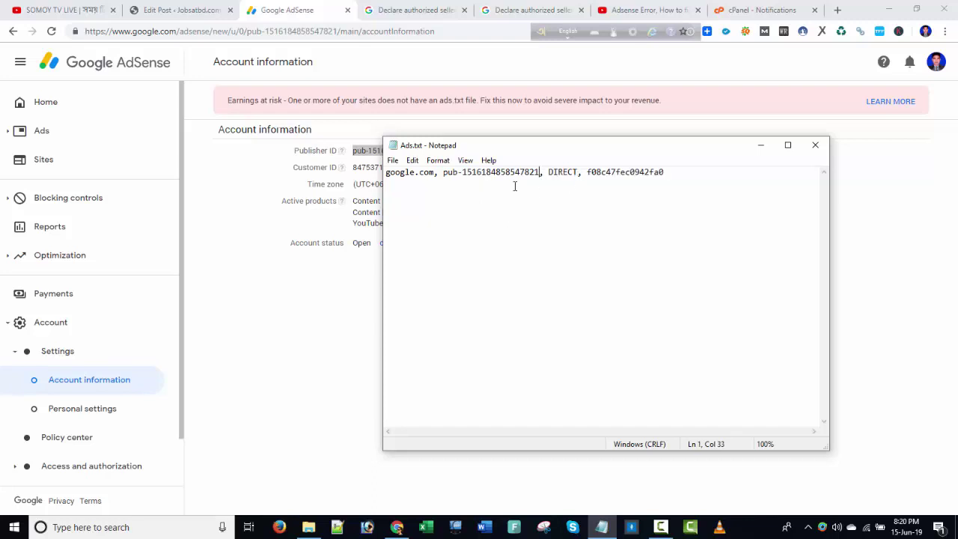
Step: Save Ads.txt and close it
click(393, 160)
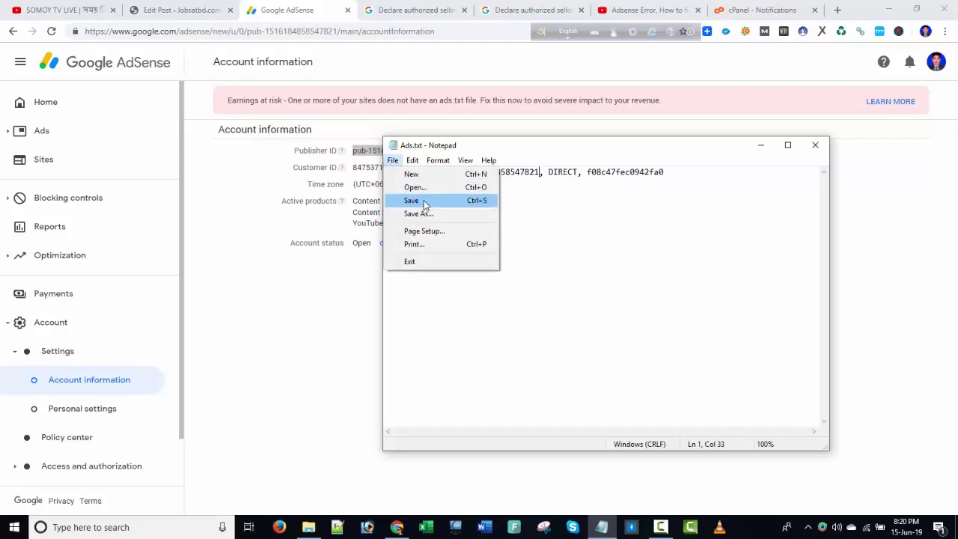
click(424, 201)
click(815, 147)
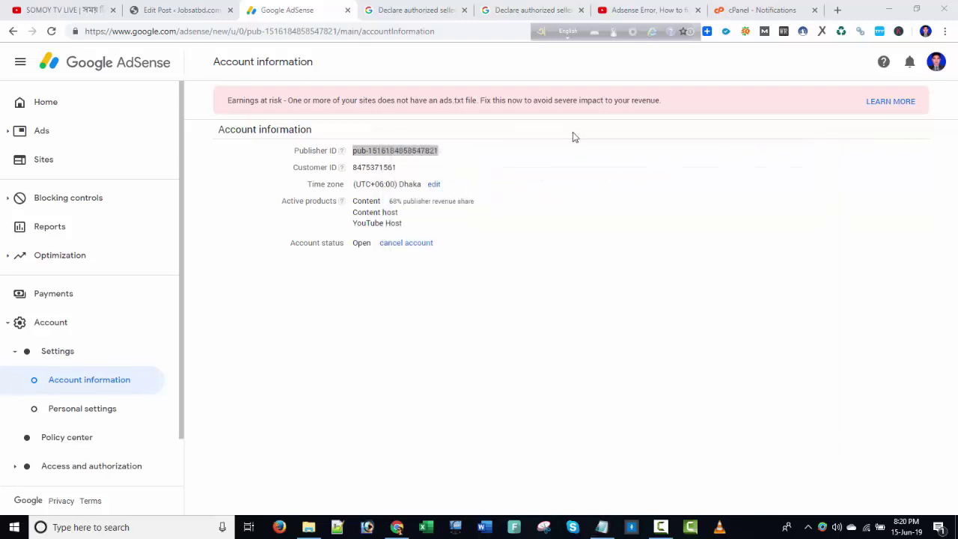
click(535, 137)
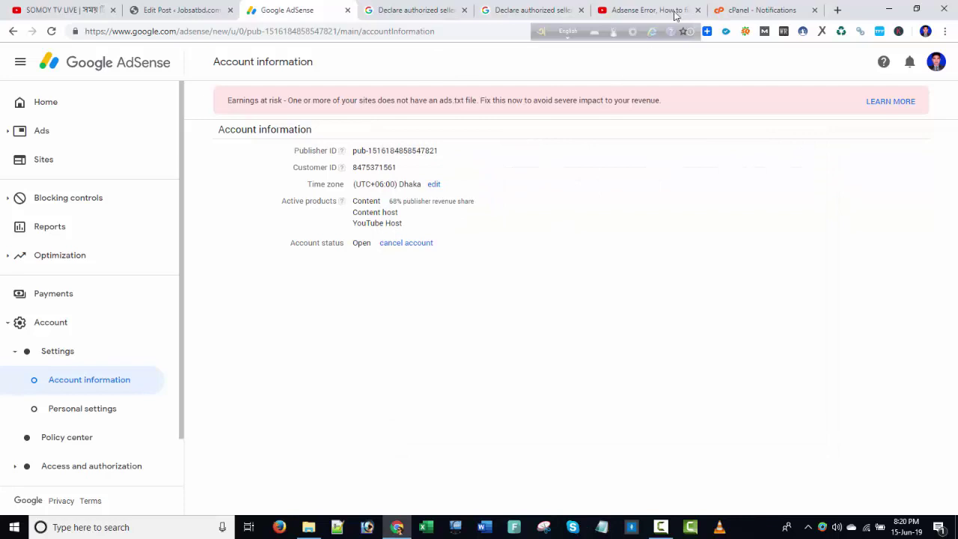
Step: Switch to cPanel in the browser, go back to its main page and open File Manager
click(760, 9)
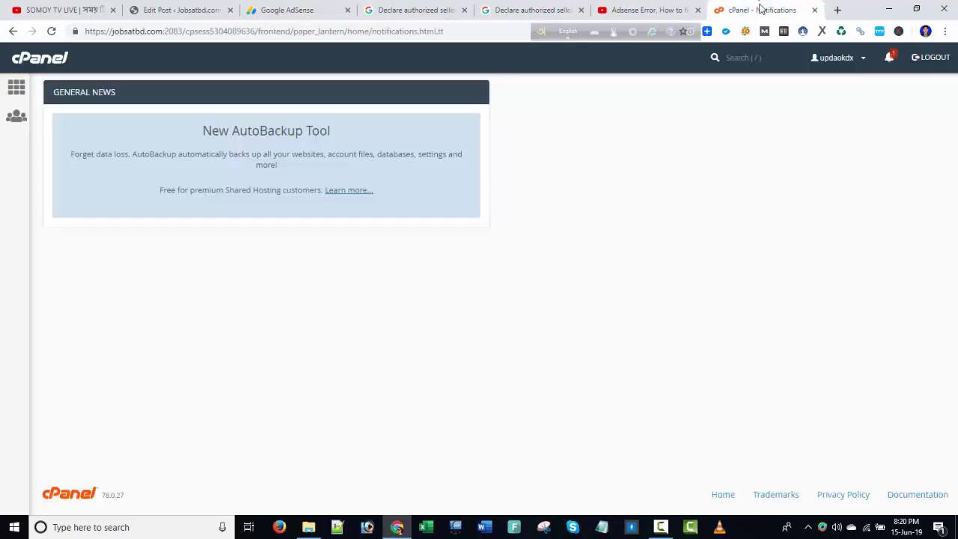
click(12, 31)
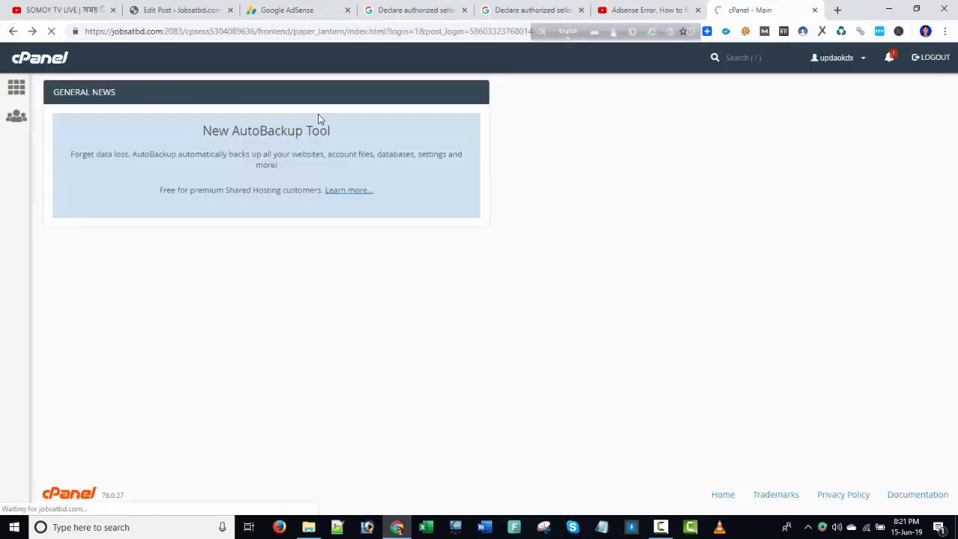
scroll(103, 284, down, 1)
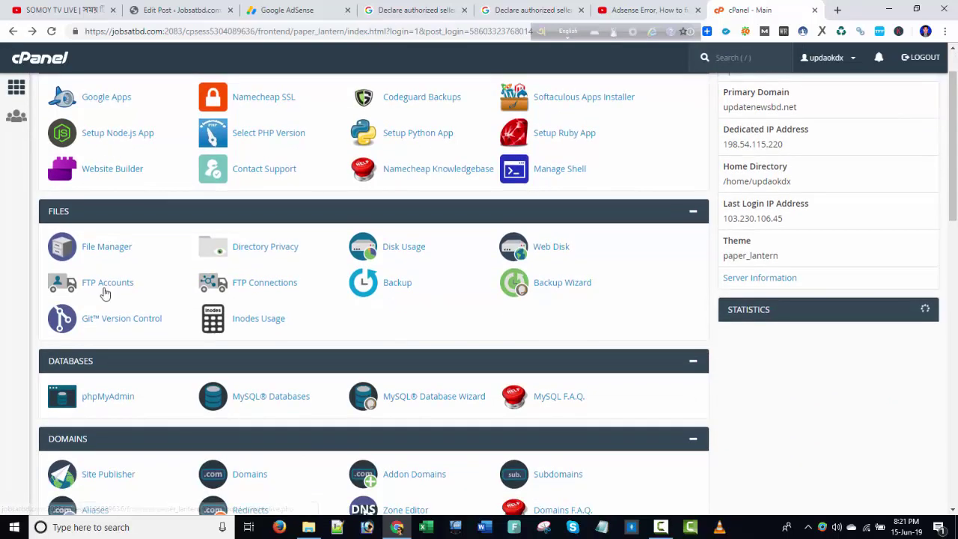
scroll(103, 267, up, 1)
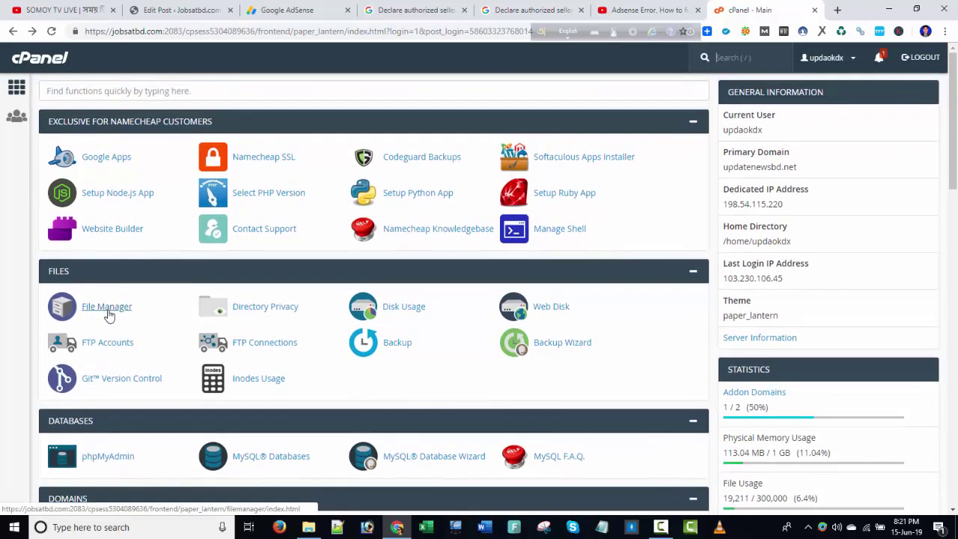
click(106, 310)
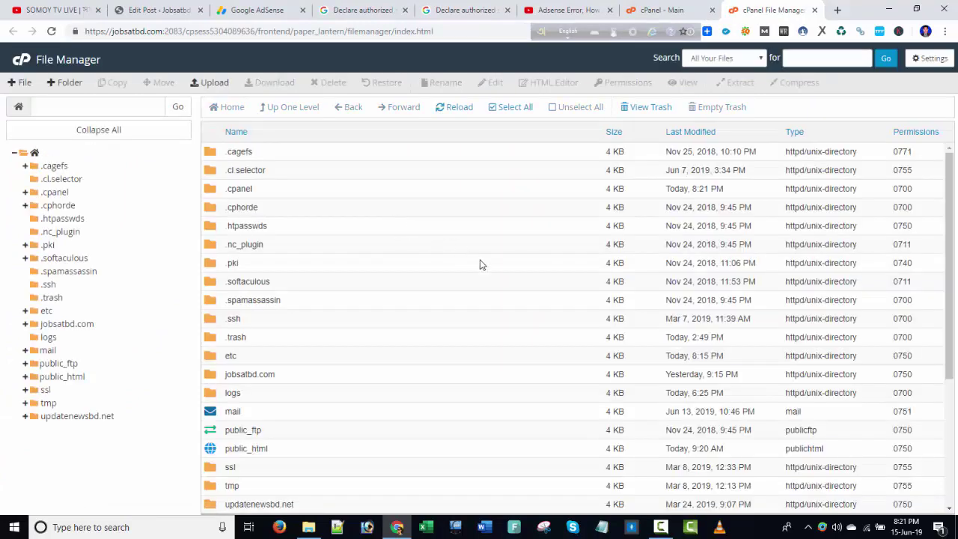
Step: Open the public_html folder in File Manager and look through its files
scroll(329, 244, down, 5)
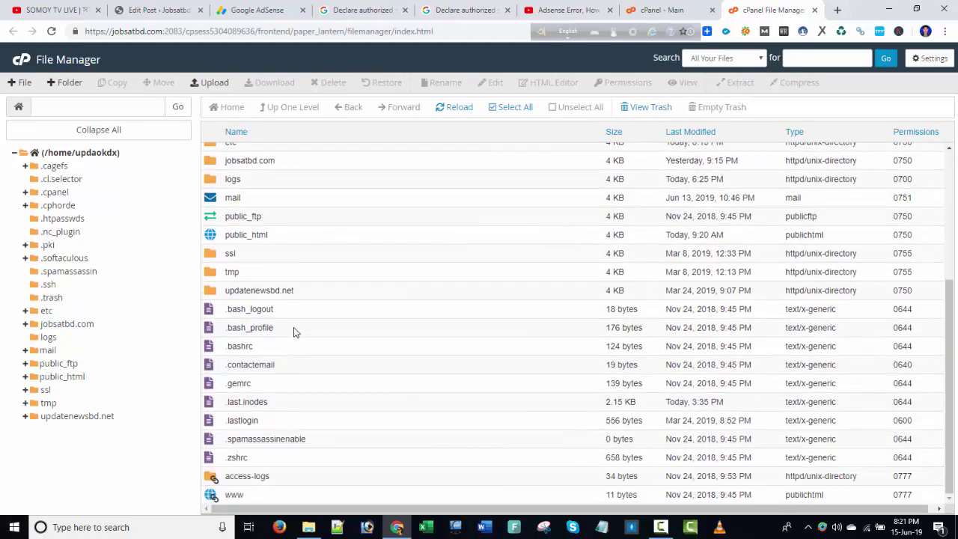
scroll(296, 329, up, 5)
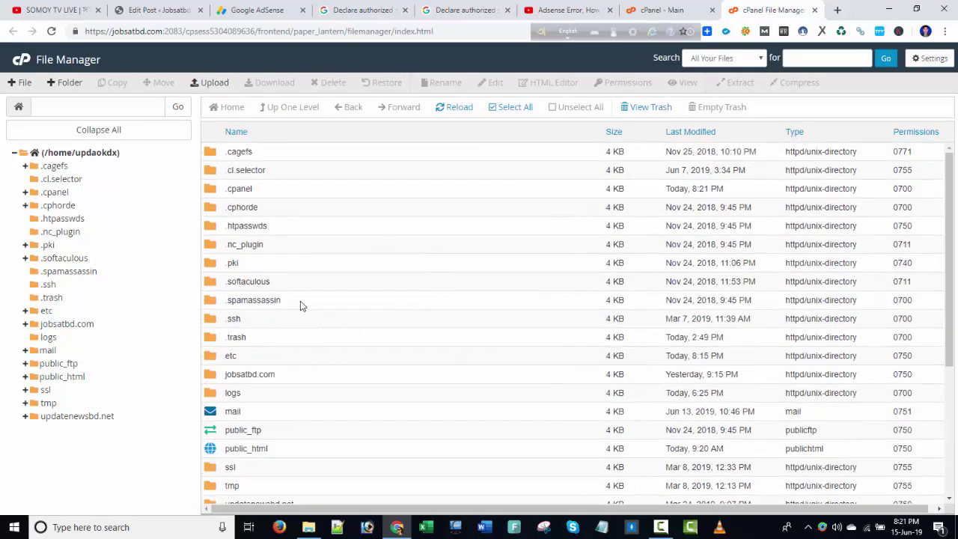
click(61, 376)
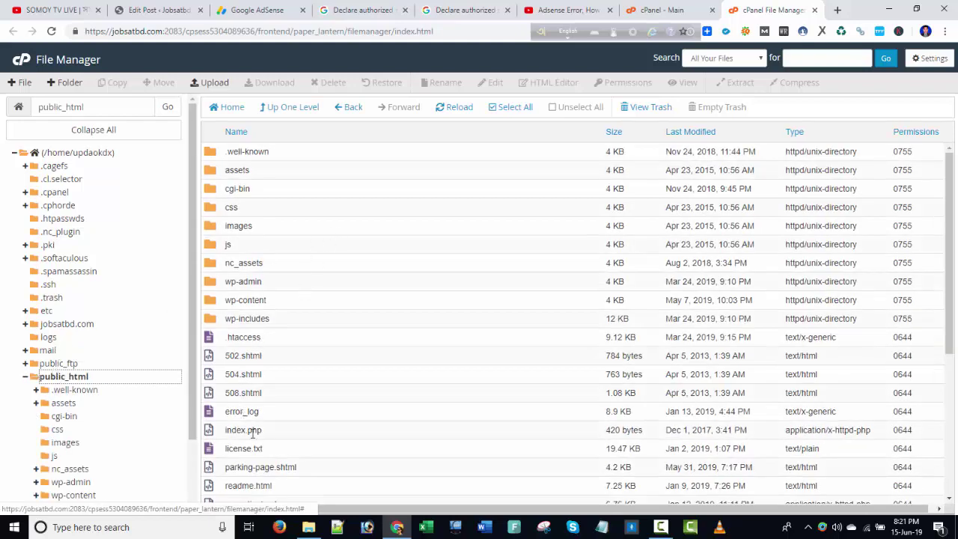
scroll(261, 442, down, 3)
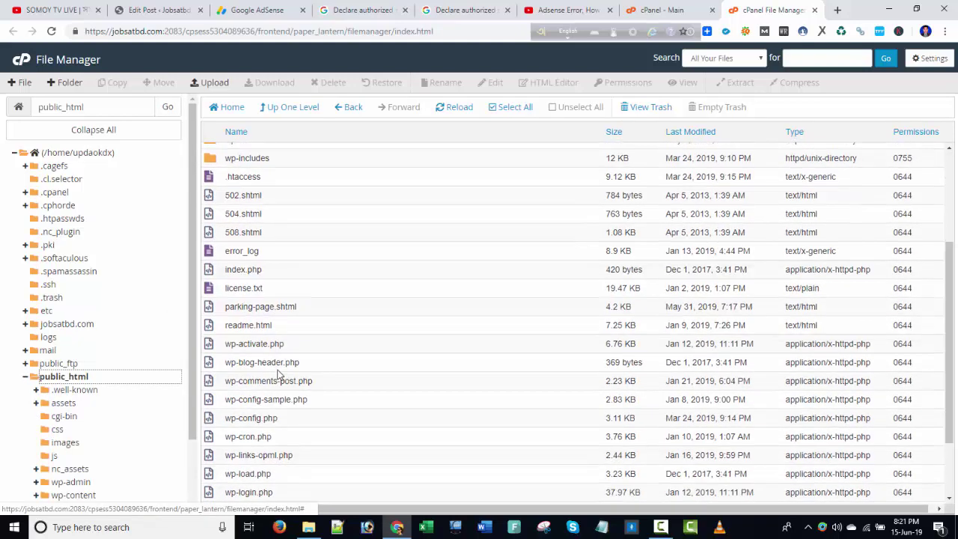
scroll(279, 327, down, 2)
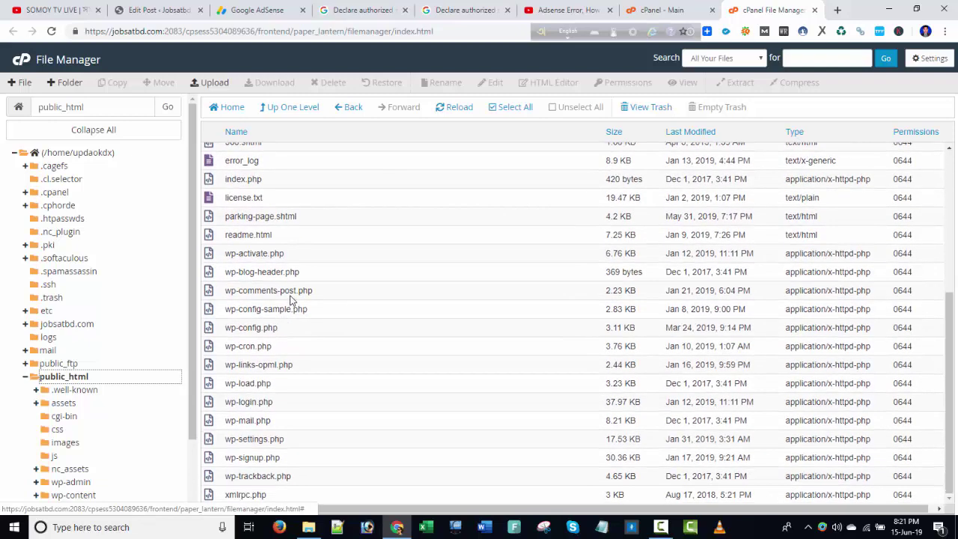
scroll(291, 300, up, 5)
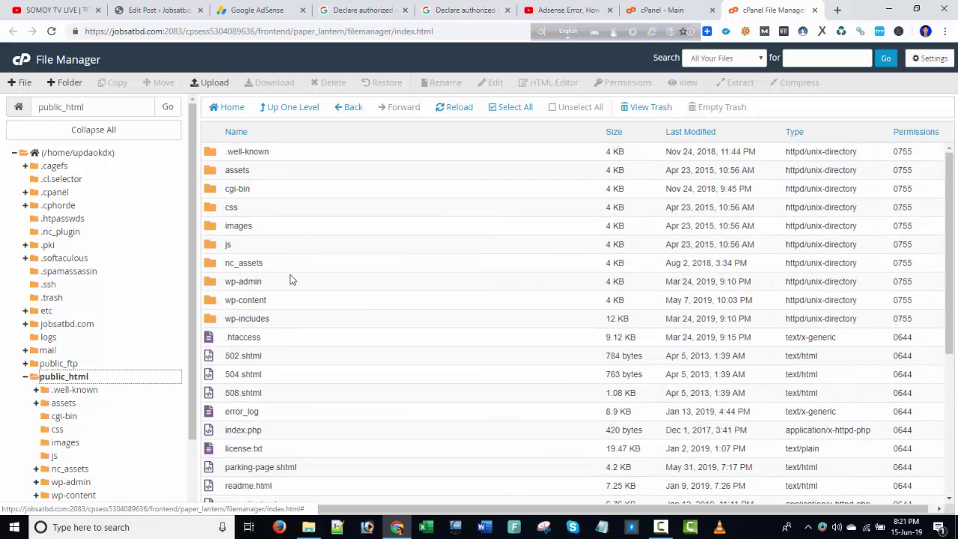
Step: Upload the Ads.txt file from the Desktop into public_html and return to the folder listing
click(222, 89)
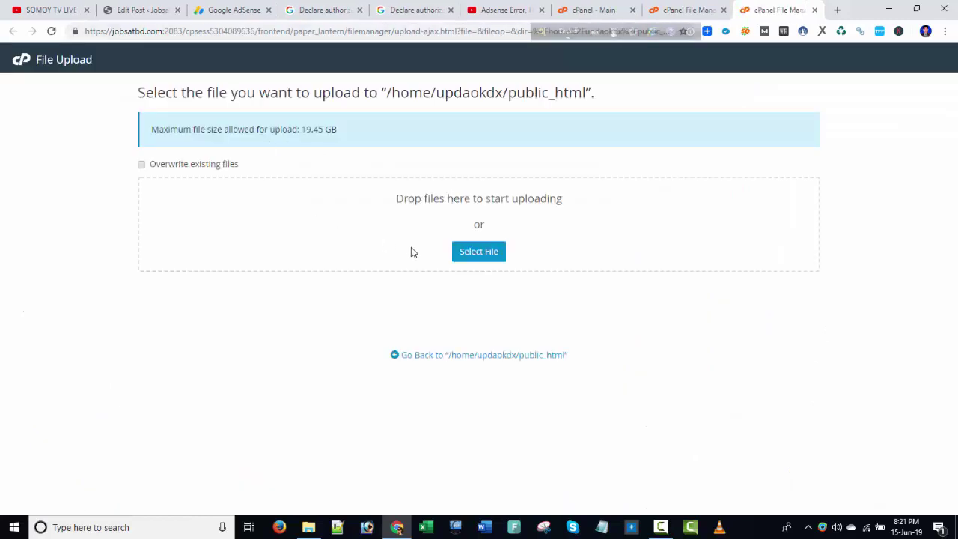
click(469, 258)
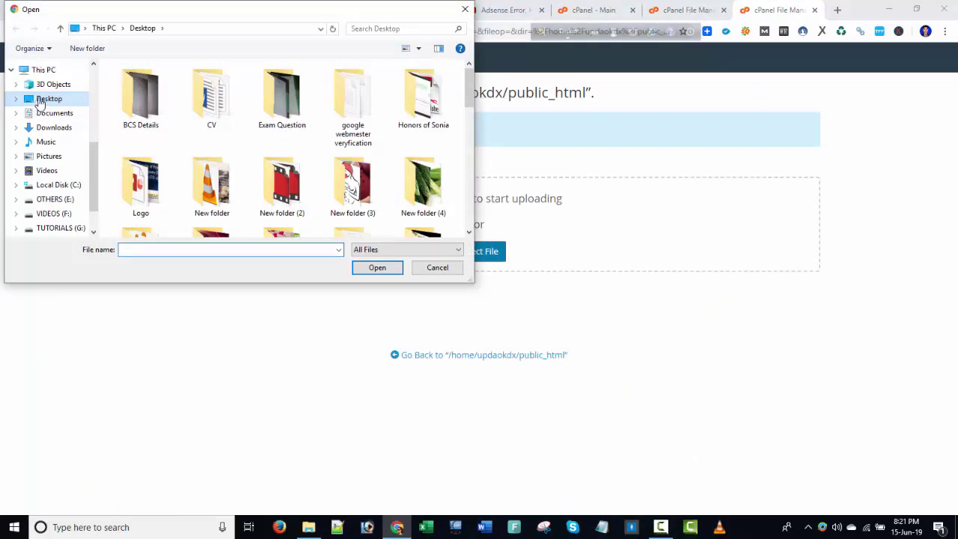
drag(469, 86, 477, 160)
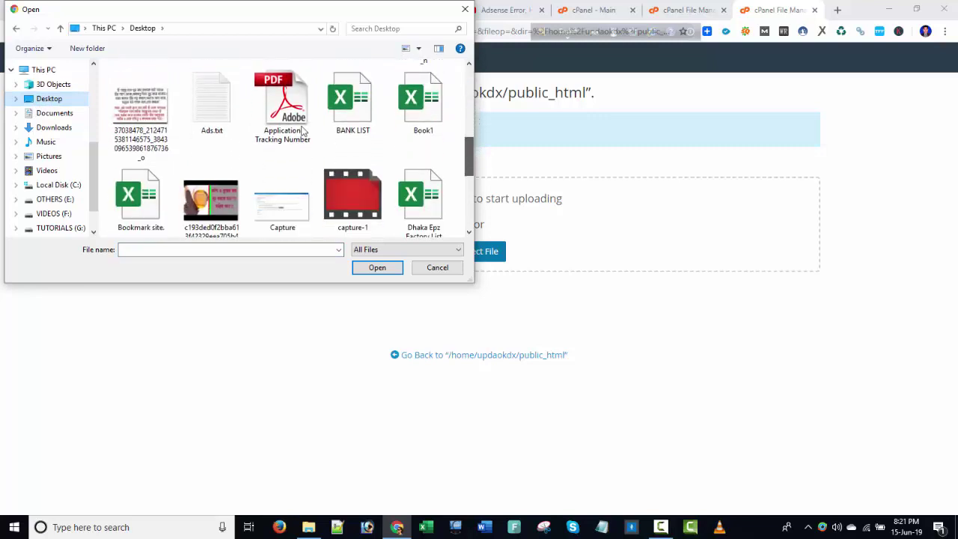
double_click(211, 101)
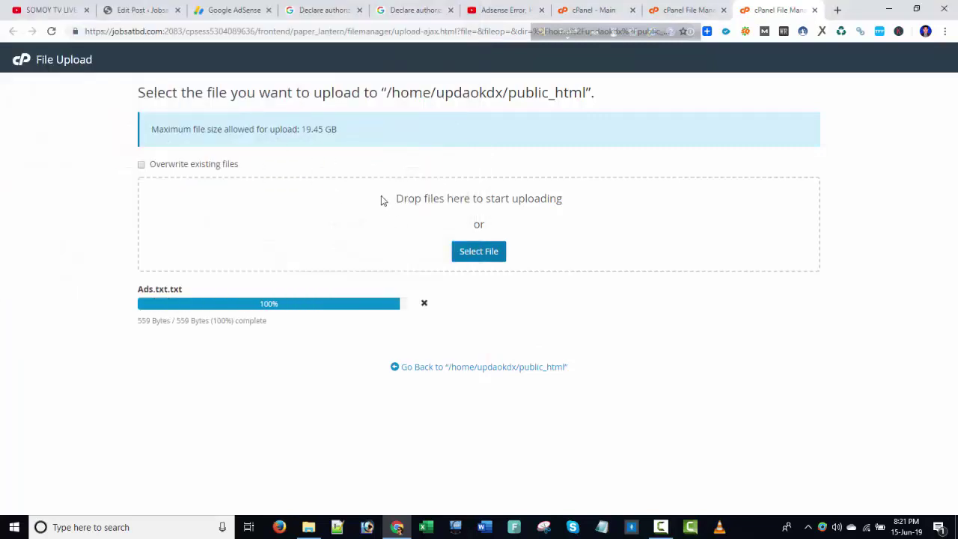
click(408, 366)
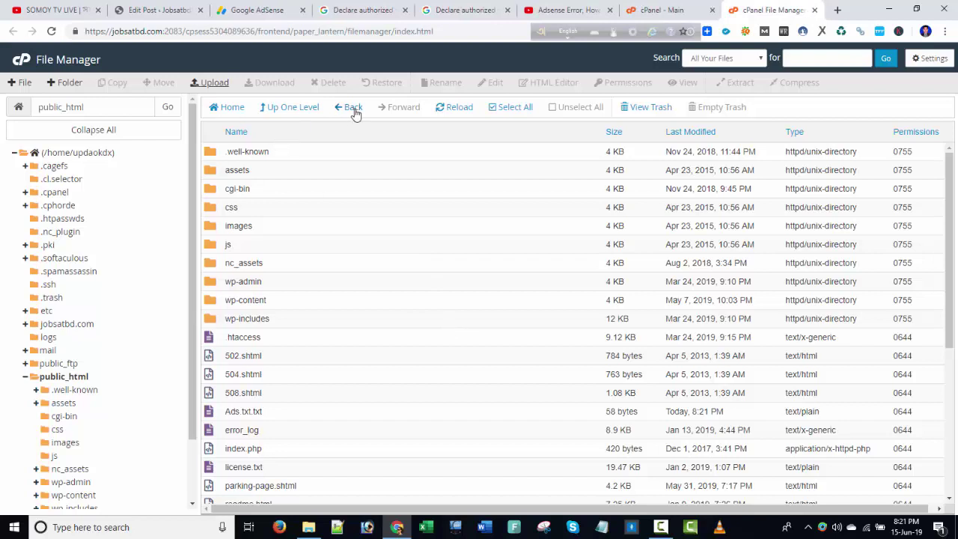
Step: Reload the public_html listing and select the uploaded Ads.txt.txt file to check it
click(457, 113)
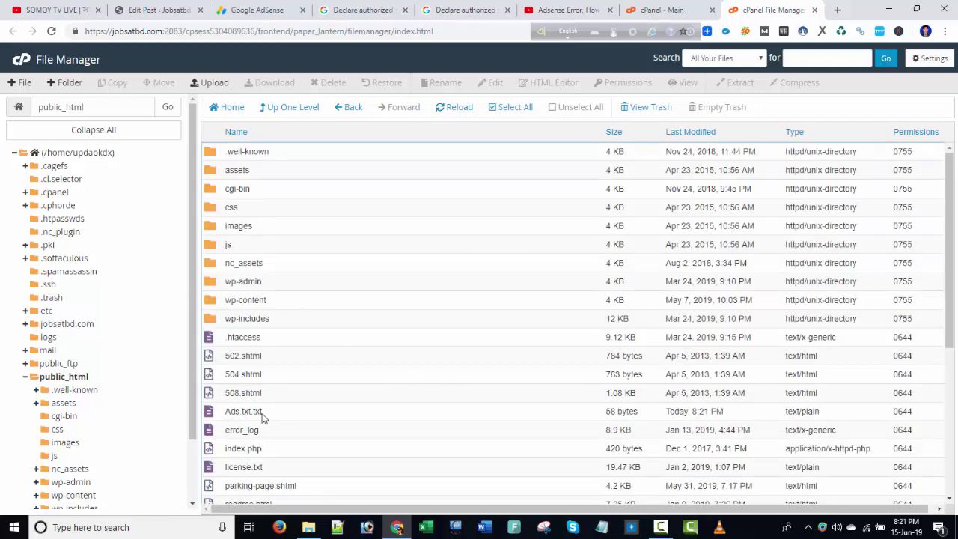
click(252, 413)
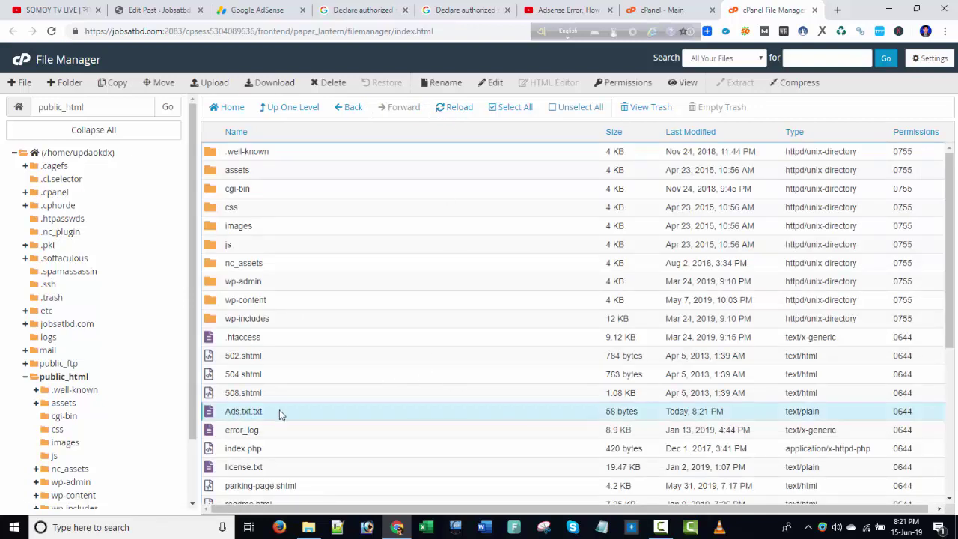
drag(279, 410, 270, 411)
click(294, 428)
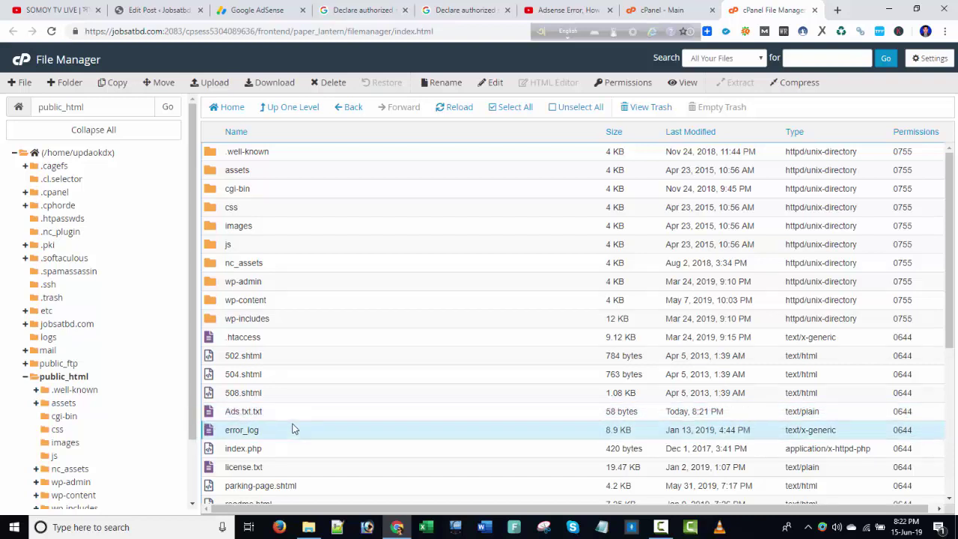
click(267, 412)
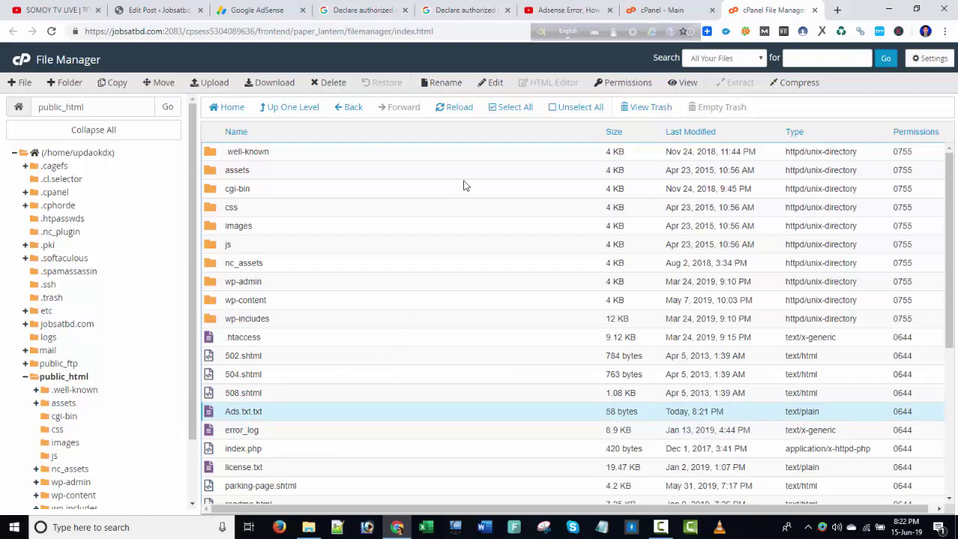
Step: Switch to AdSense and look over its home page for the earnings-at-risk warning and site reports
click(247, 9)
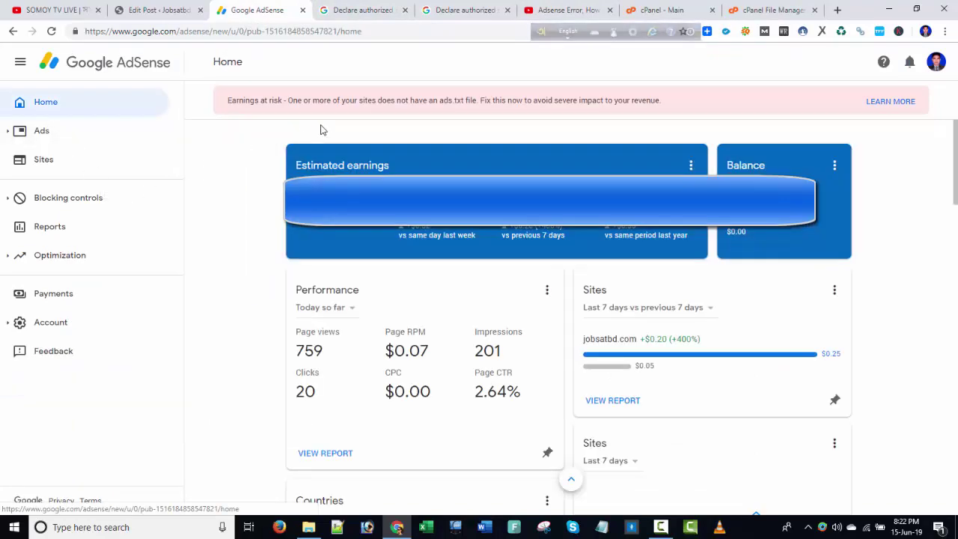
scroll(528, 142, down, 4)
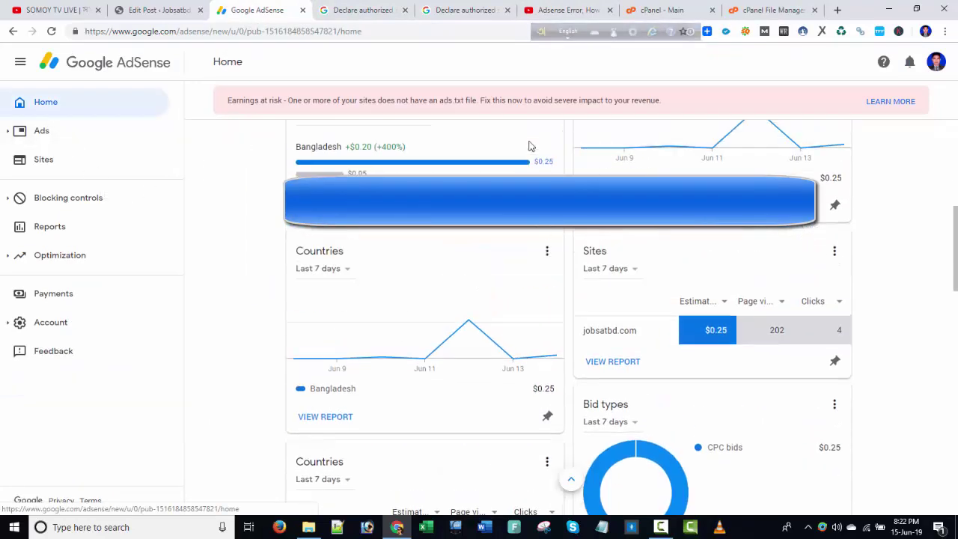
scroll(529, 142, down, 1)
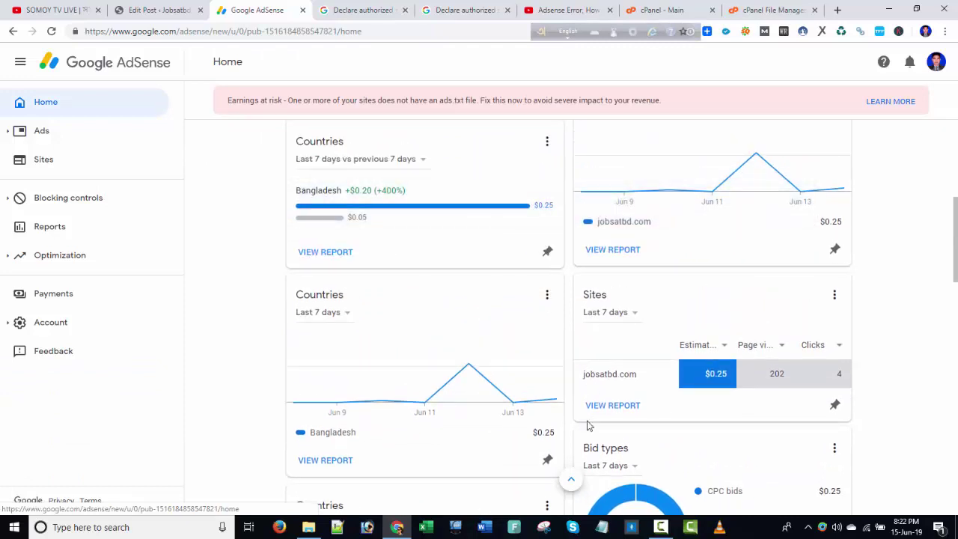
Step: Switch to a blank Notepad document and write the line "24 hours will be solve this problem."
click(601, 527)
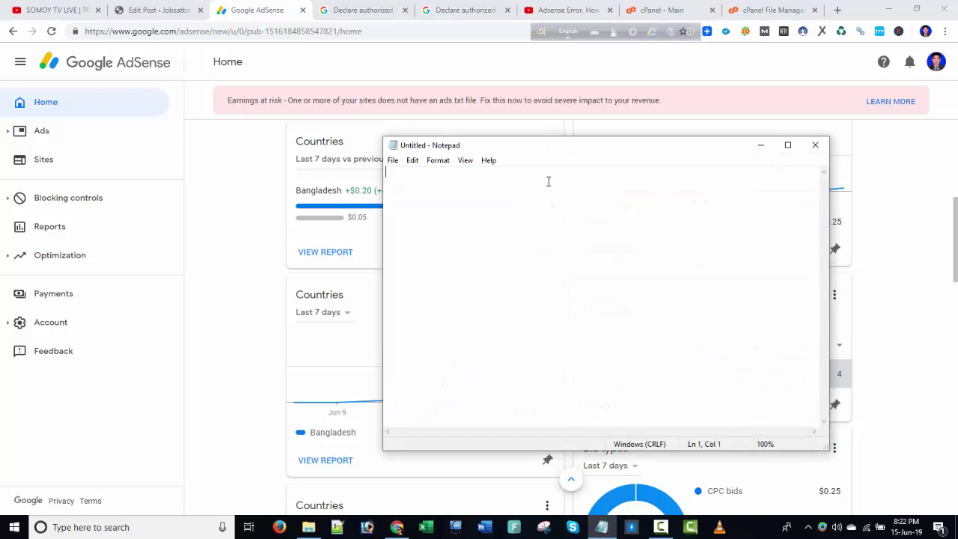
text(24 hours will be solve this prob)
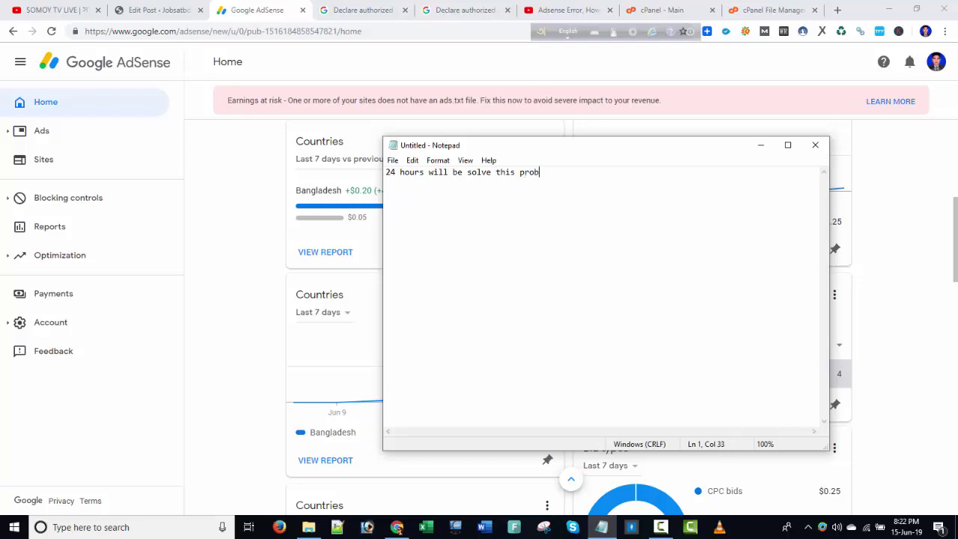
text(lem)
key(Return)
Step: Add the closing line "thank you for watching this video" below a blank line in the note
text(tanks)
key(BackSpace)
key(BackSpace)
text(ns)
key(BackSpace)
key(BackSpace)
key(BackSpace)
key(BackSpace)
text(hanks)
key(BackSpace)
text(you for wa)
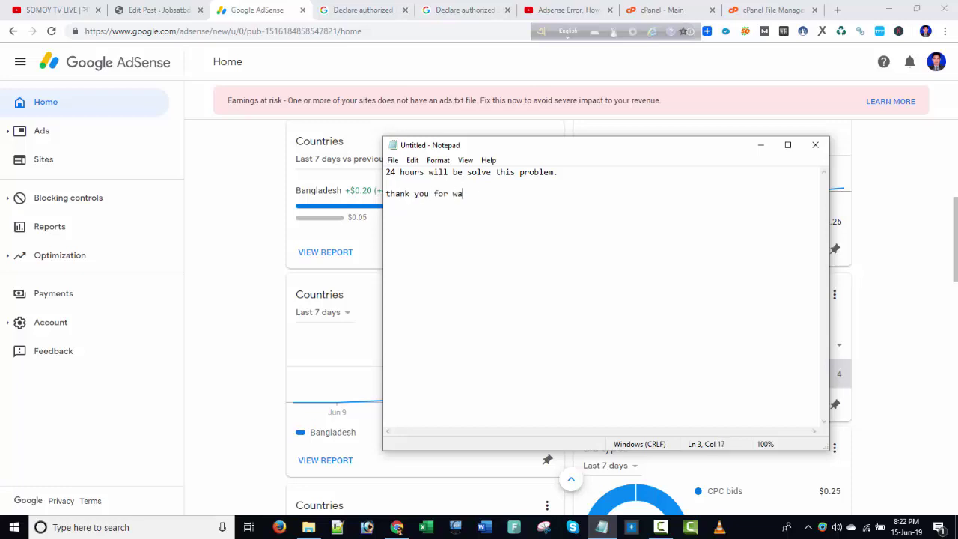
text(tching this video)
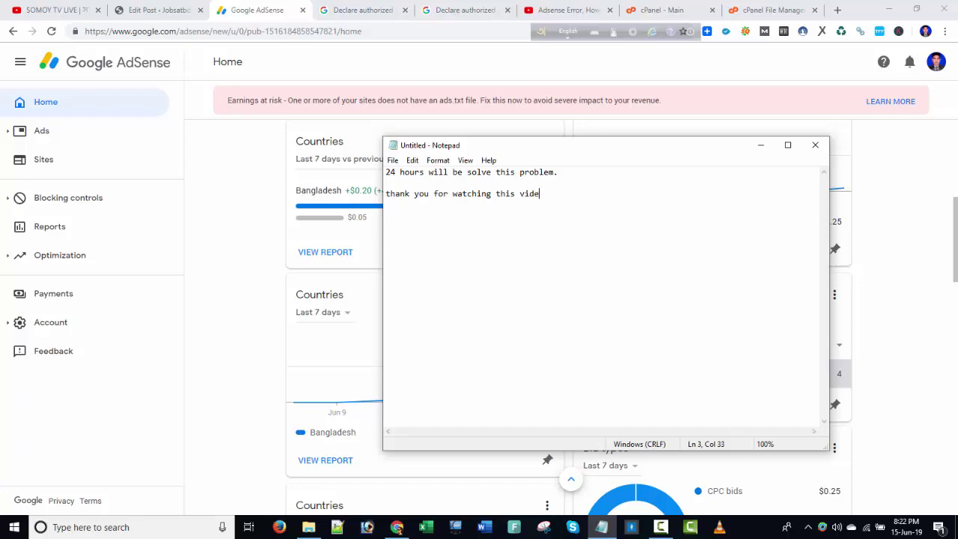